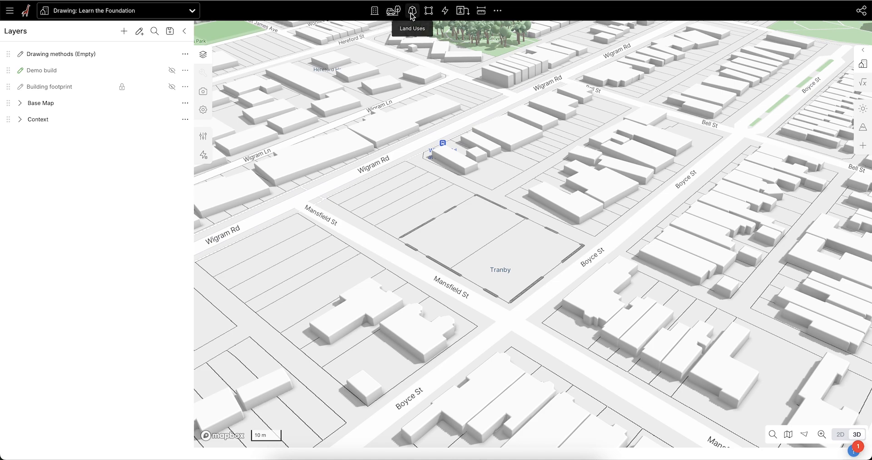
Step: Show the Building footprint and Demo build layers on the site at Mansfield St and Boyce St
click(411, 14)
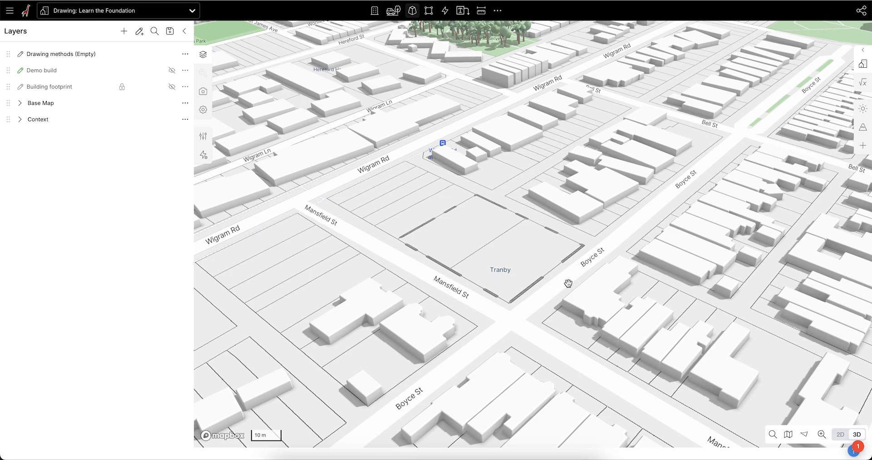
scroll(509, 245, up, 2)
right_drag(516, 250, 611, 290)
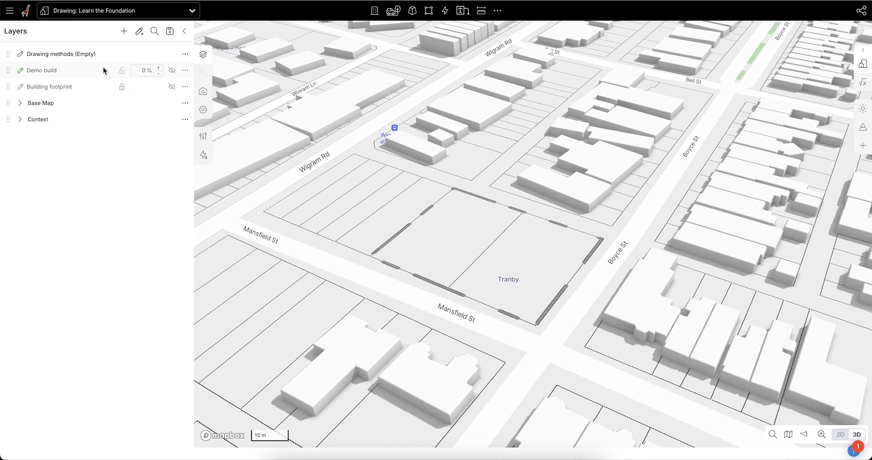
click(172, 87)
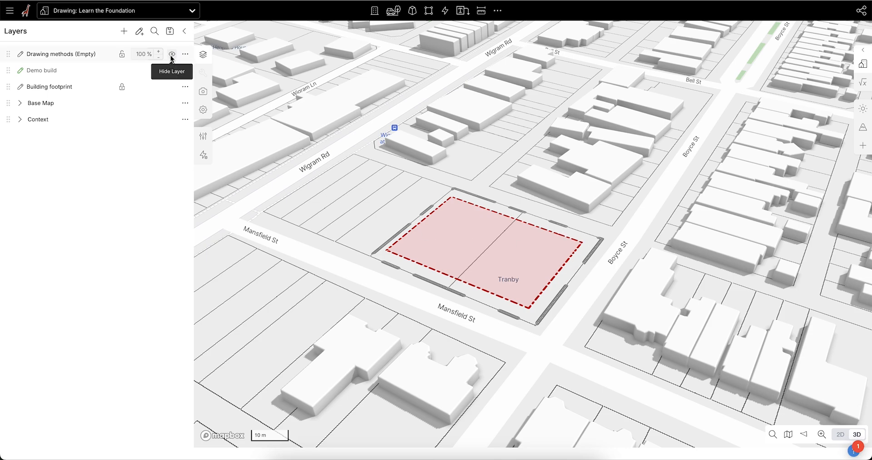
click(173, 54)
click(173, 54)
click(173, 67)
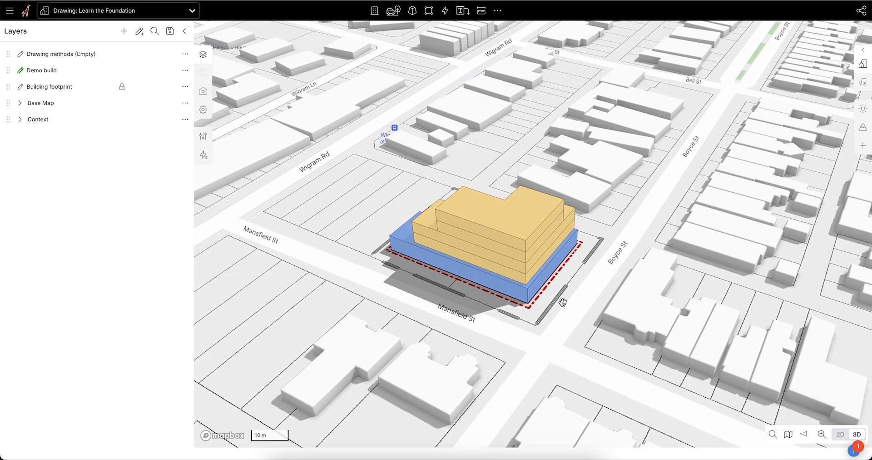
Step: Look around the demo building, hide the Demo build layer, and lower the Building footprint layer's opacity
drag(560, 302, 571, 302)
right_drag(571, 302, 683, 354)
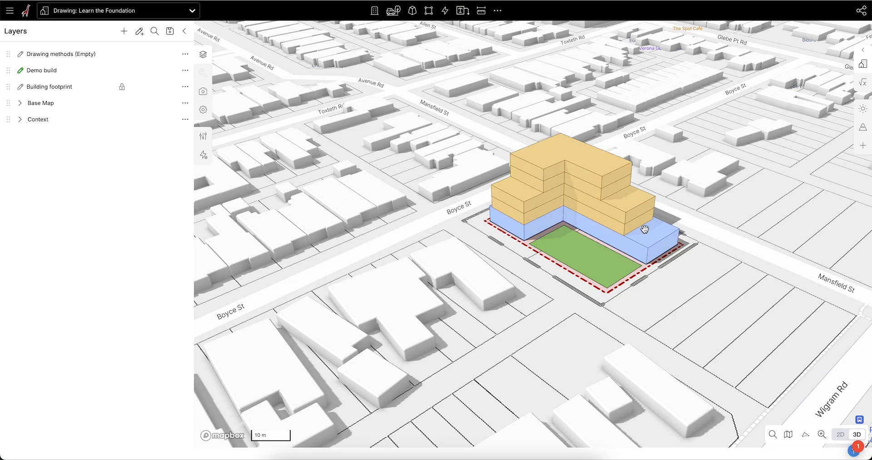
right_drag(644, 212, 736, 293)
right_drag(555, 291, 588, 293)
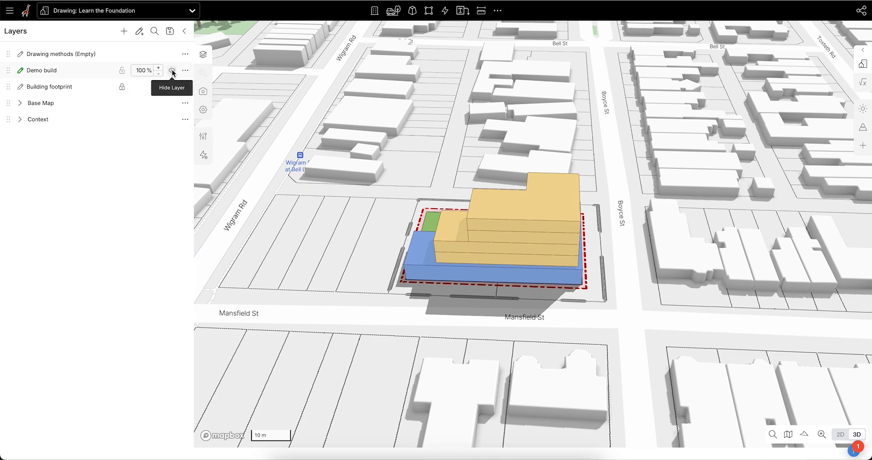
click(172, 71)
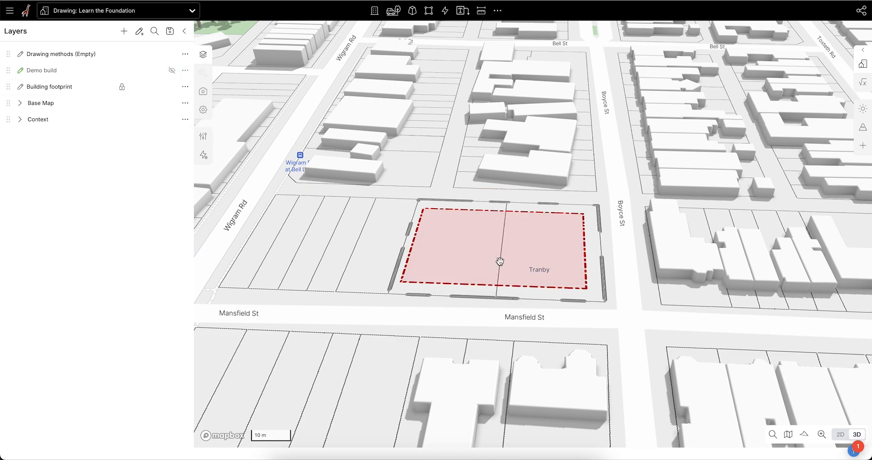
drag(153, 87, 89, 88)
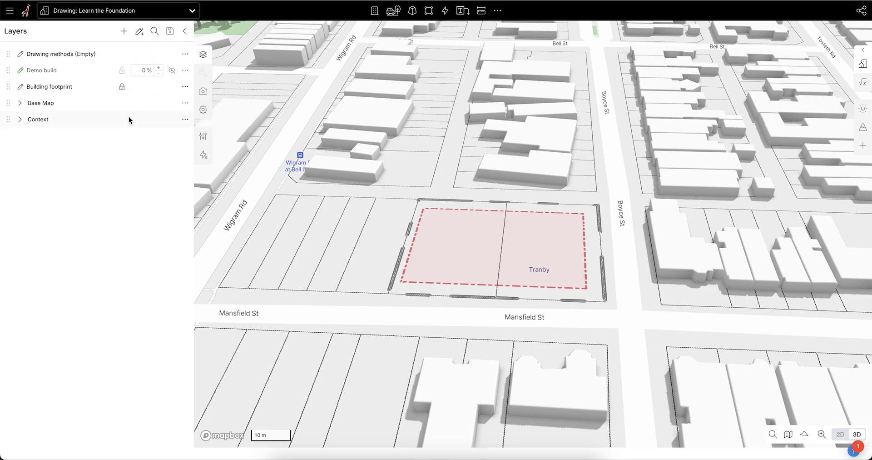
Step: Make Drawing methods the active drawing layer and switch the map to the 2D top view
right_drag(384, 254, 545, 217)
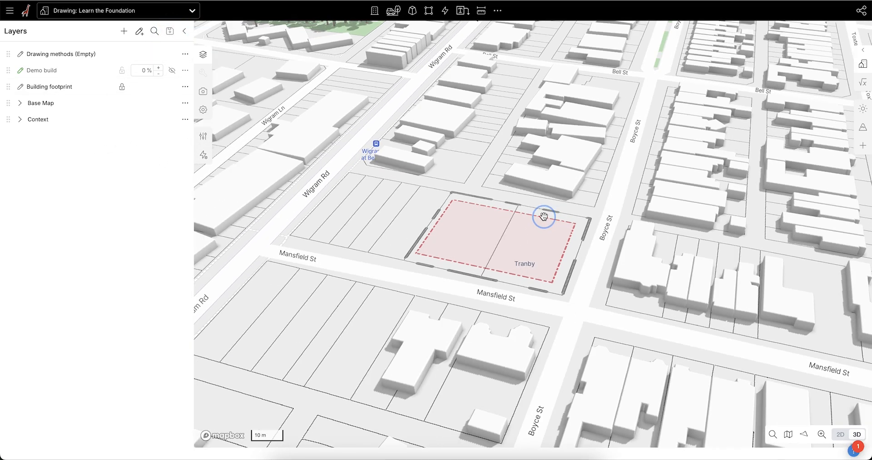
scroll(490, 214, up, 3)
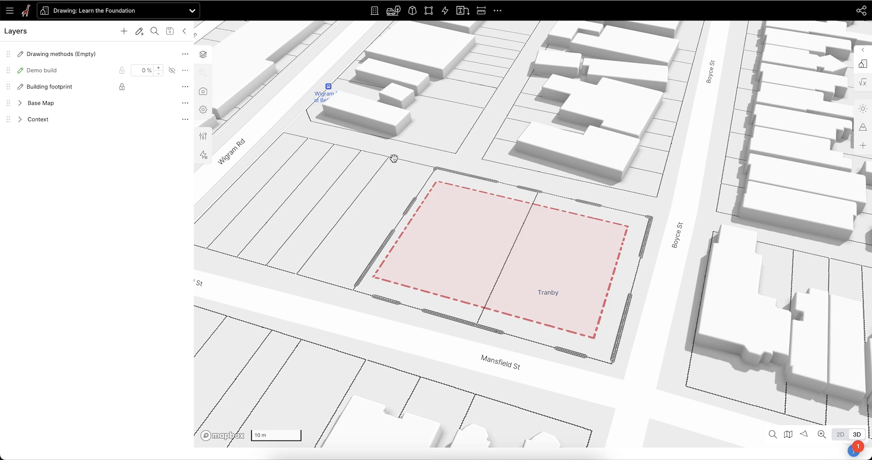
click(20, 53)
key(t)
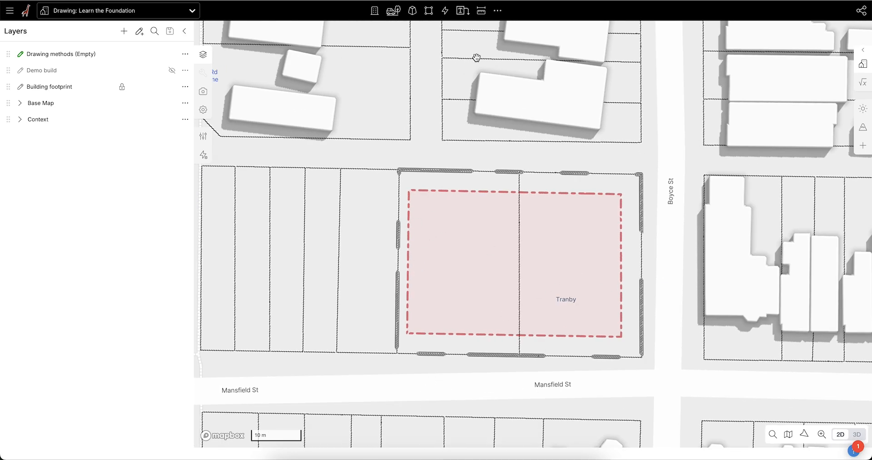
Step: Draw a rectangular Retail building of about 38.1 by 24.3 m inside the dashed footprint, with its first edge parallel to Boyce St
click(375, 14)
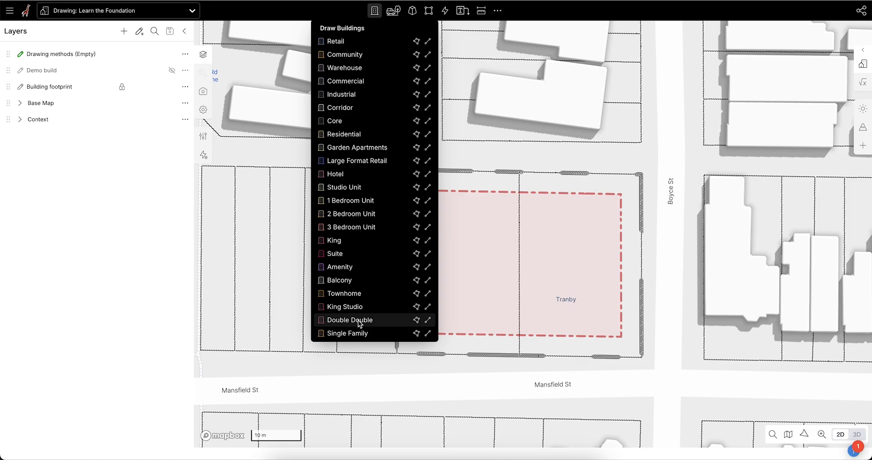
click(338, 45)
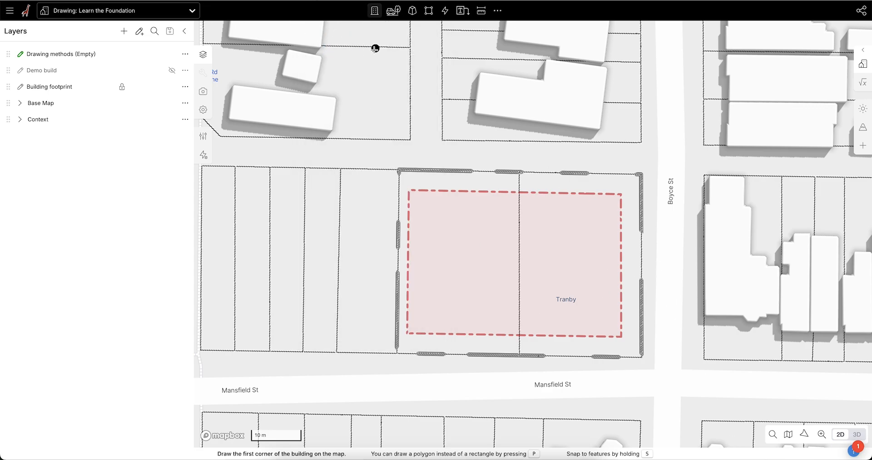
scroll(600, 306, up, 1)
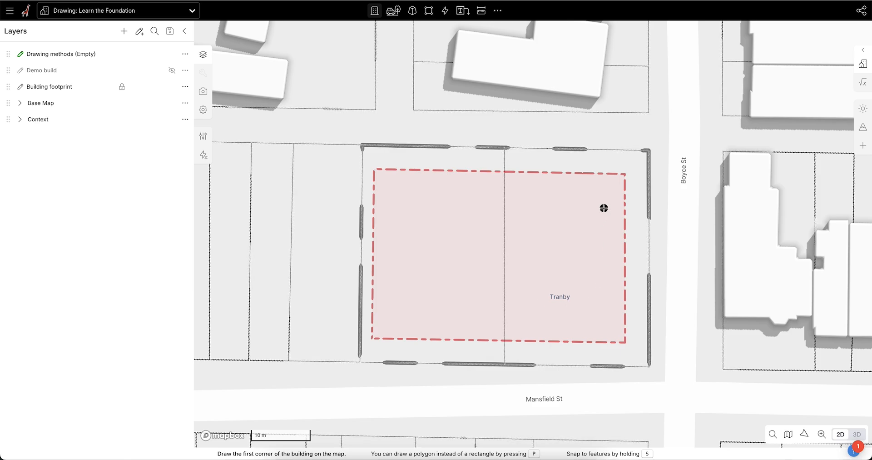
click(612, 185)
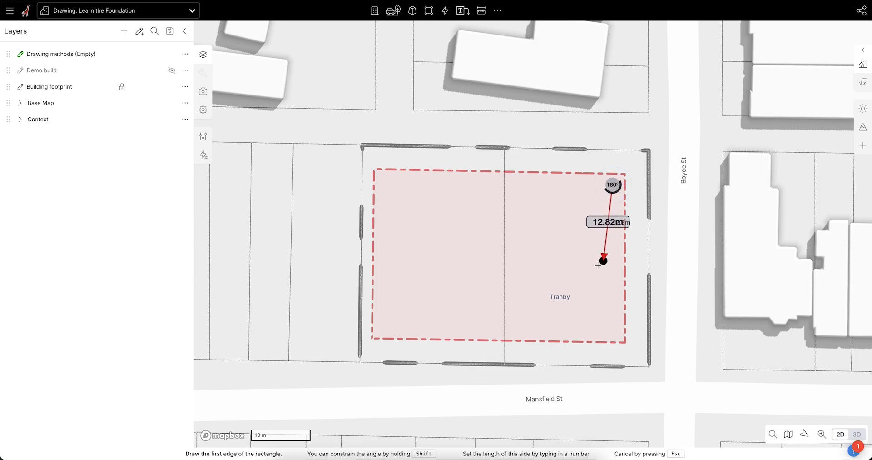
key(shift)
click(612, 327)
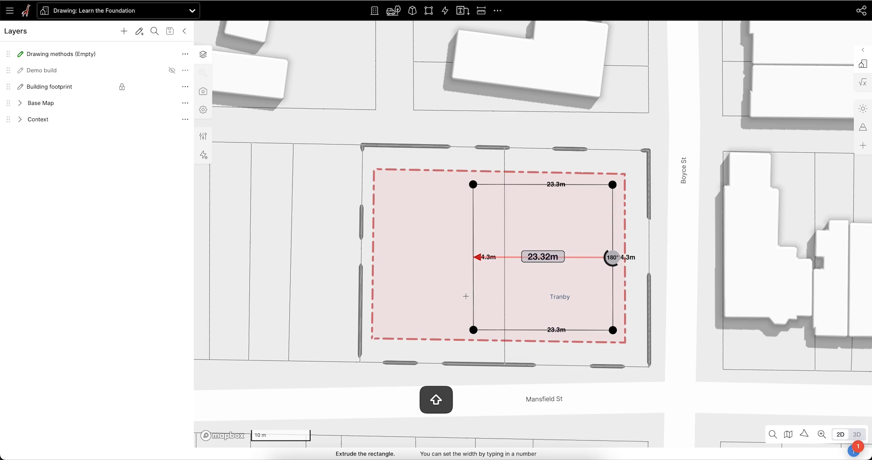
click(384, 293)
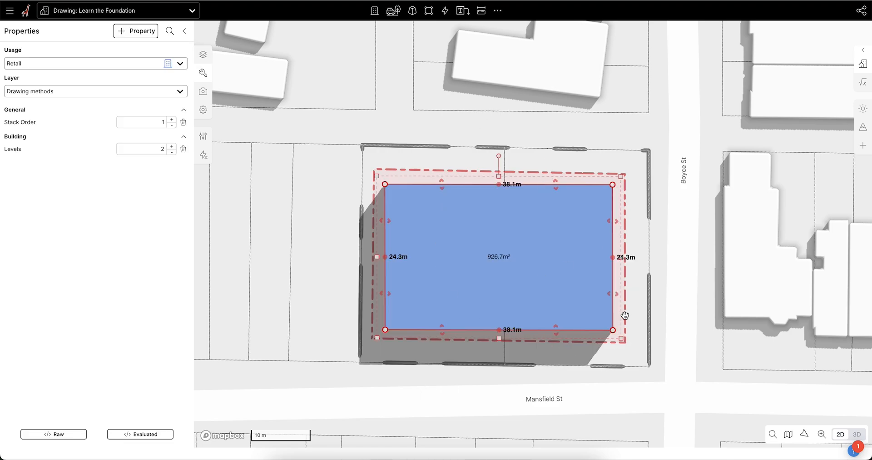
Step: Split the edge opposite Boyce St at its midpoint, push its upper half in about 25.9 m to form an L, and delete the building
click(385, 257)
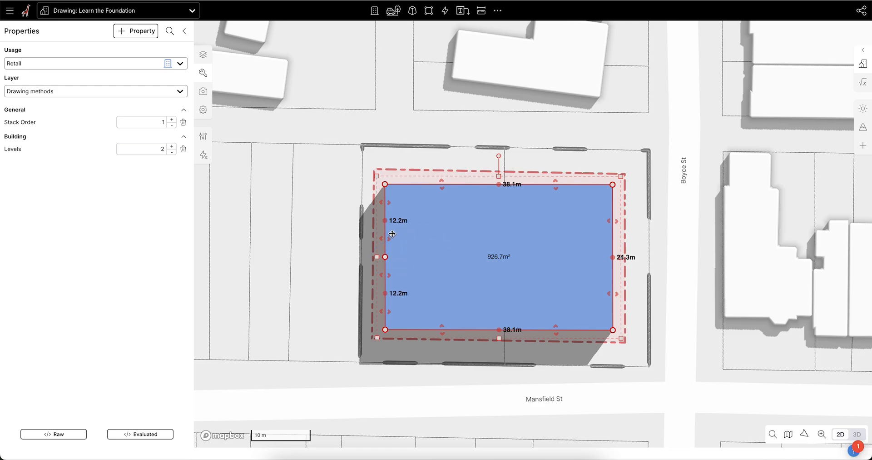
drag(385, 238, 540, 238)
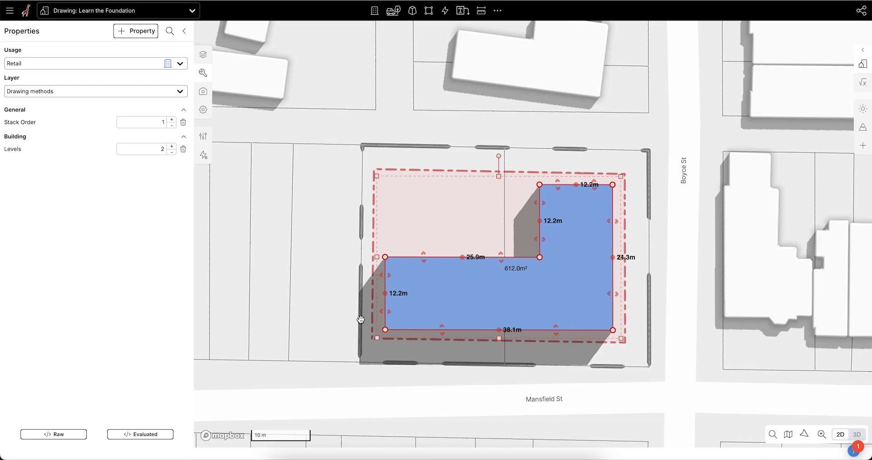
scroll(458, 173, down, 1)
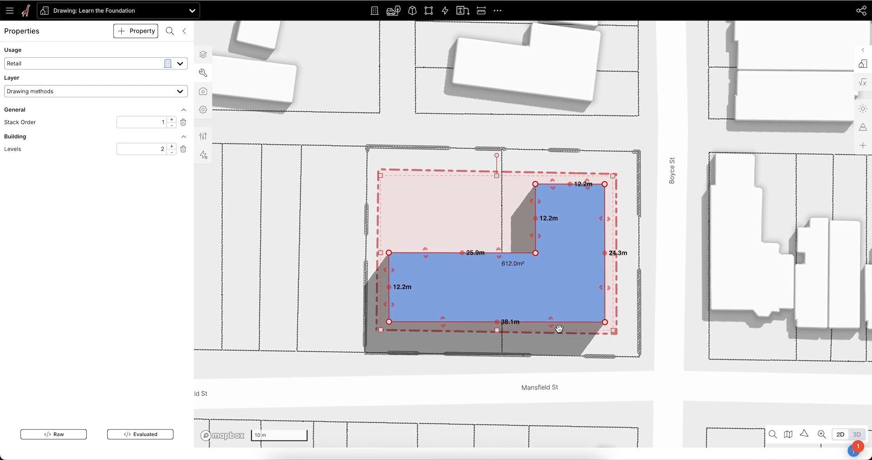
drag(567, 298, 563, 291)
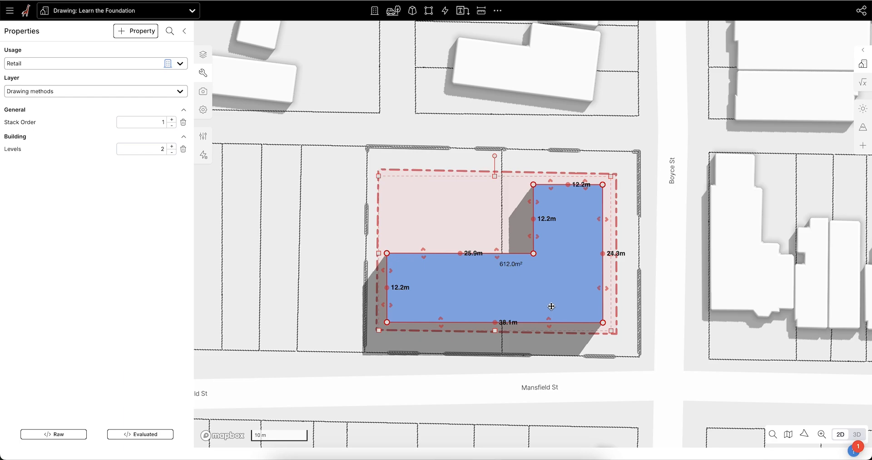
key(BackSpace)
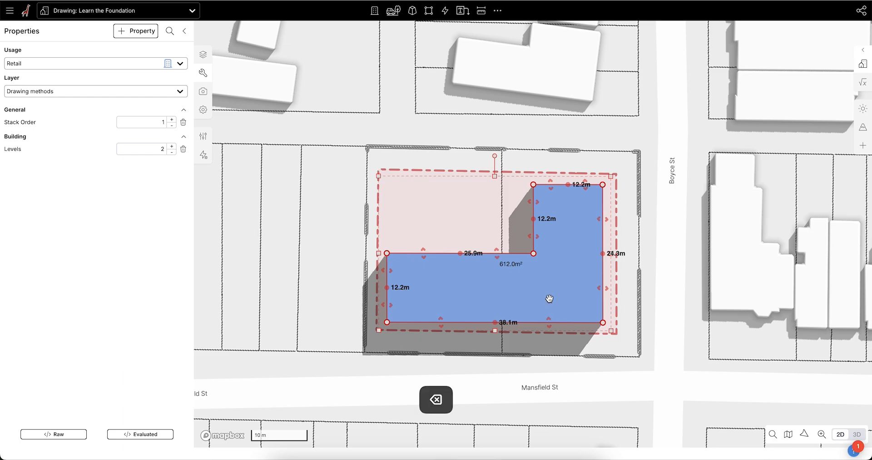
Step: Draw an L-shaped Retail polygon building inside the footprint with sides of about 25.1, 39.1, 14, 26.2, 11.2 and 12.9 m
click(375, 11)
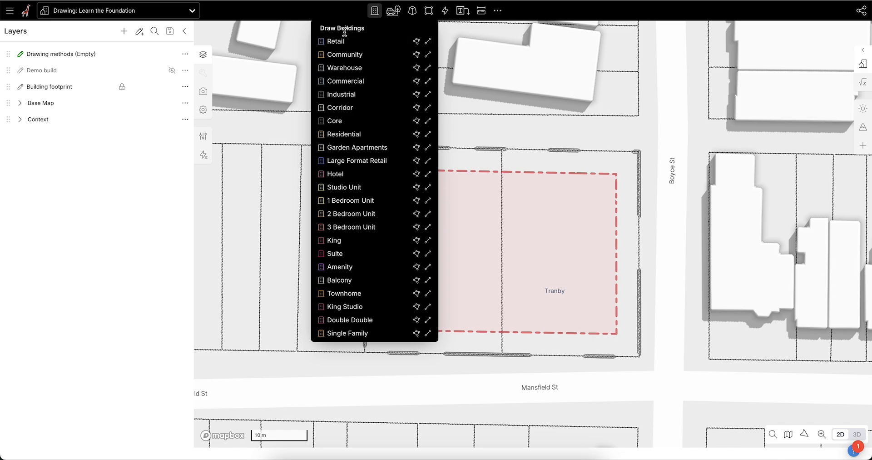
click(417, 42)
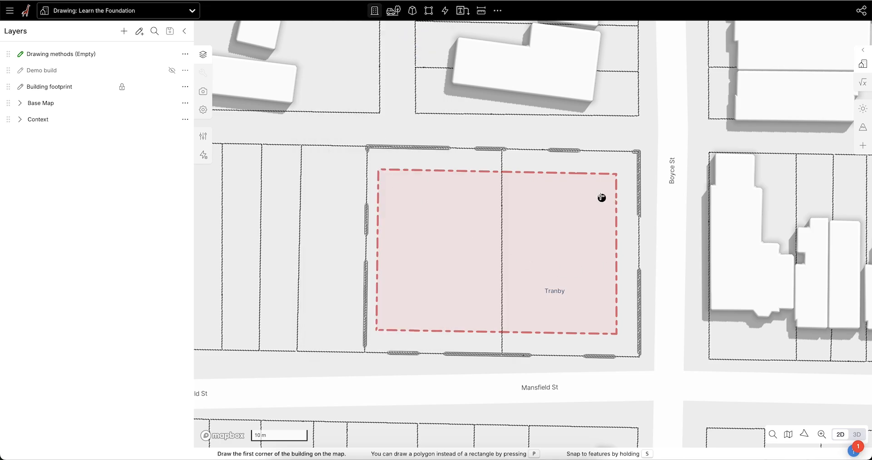
click(607, 181)
key(shift)
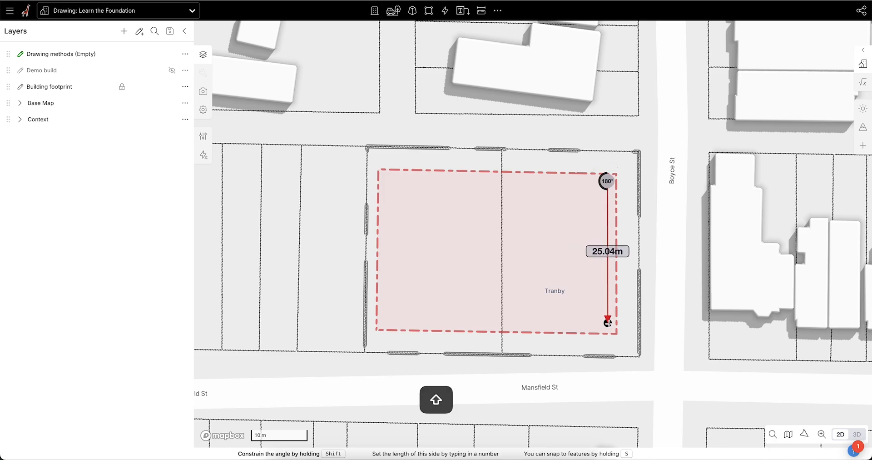
click(608, 322)
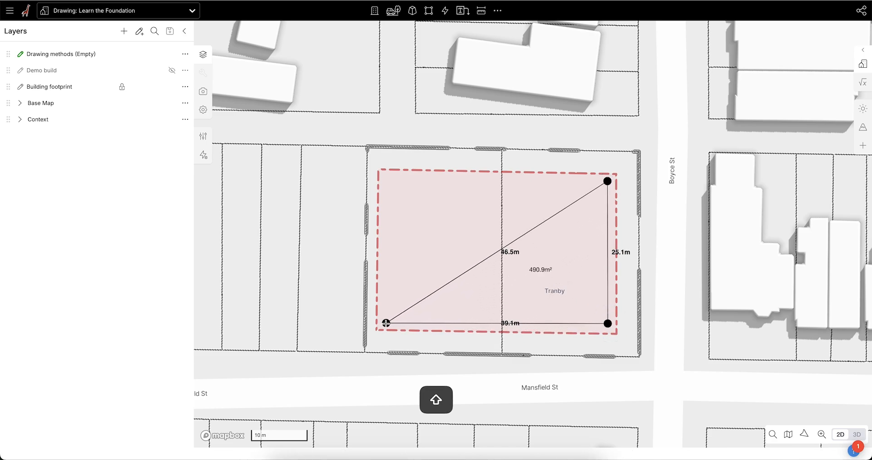
click(386, 323)
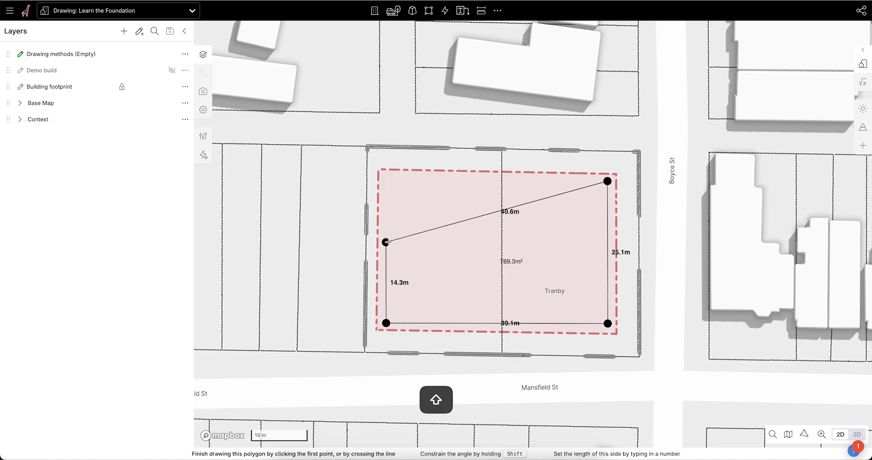
click(386, 243)
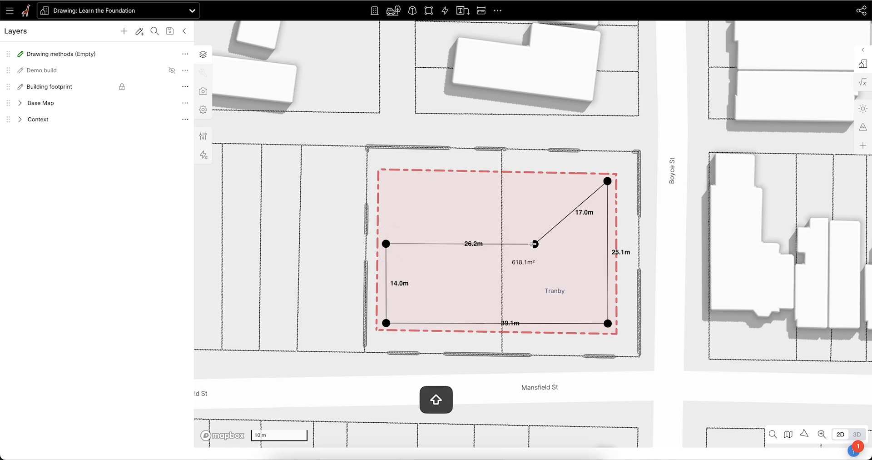
click(534, 244)
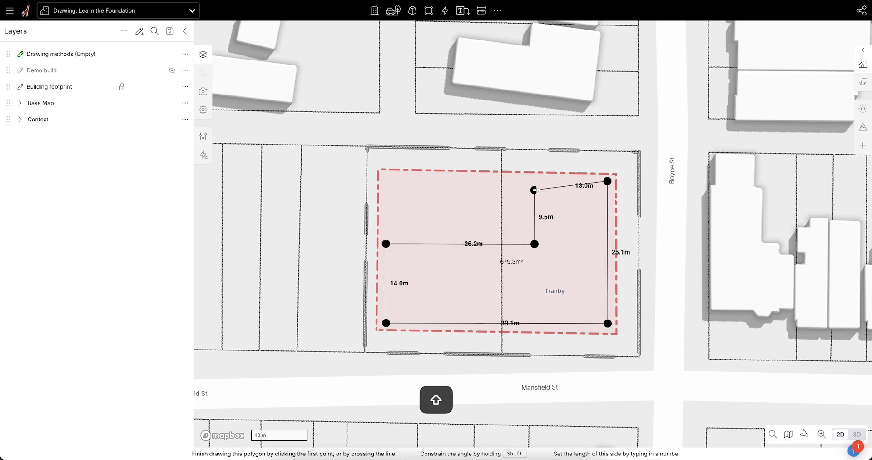
click(536, 181)
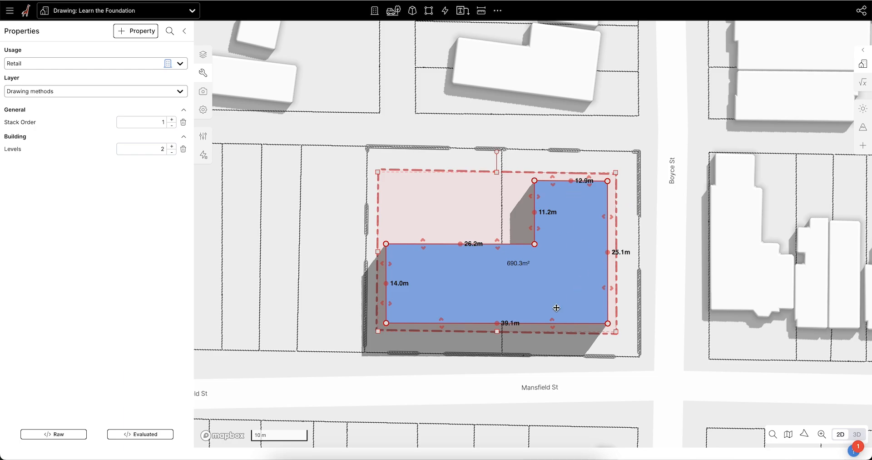
Step: Try adjusting the inner vertical edge of the L-shaped building, and delete the building
scroll(519, 275, up, 2)
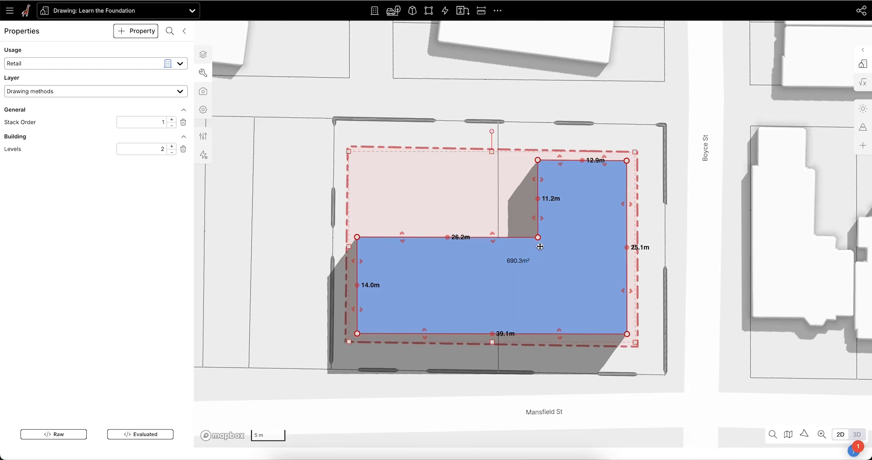
drag(538, 217, 549, 220)
key(BackSpace)
key(BackSpace)
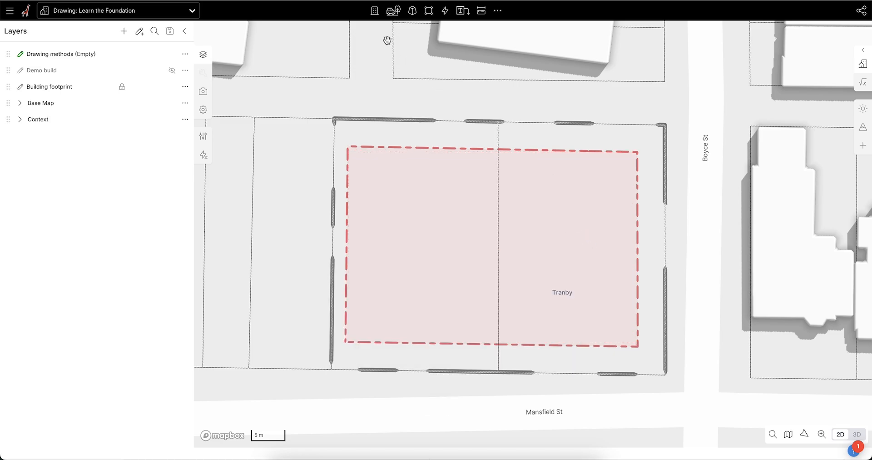
Step: Draw an L-shaped Retail building by centreline inside the footprint, with legs of about 23.7 m along Boyce St and 38.4 m along Mansfield St
click(375, 13)
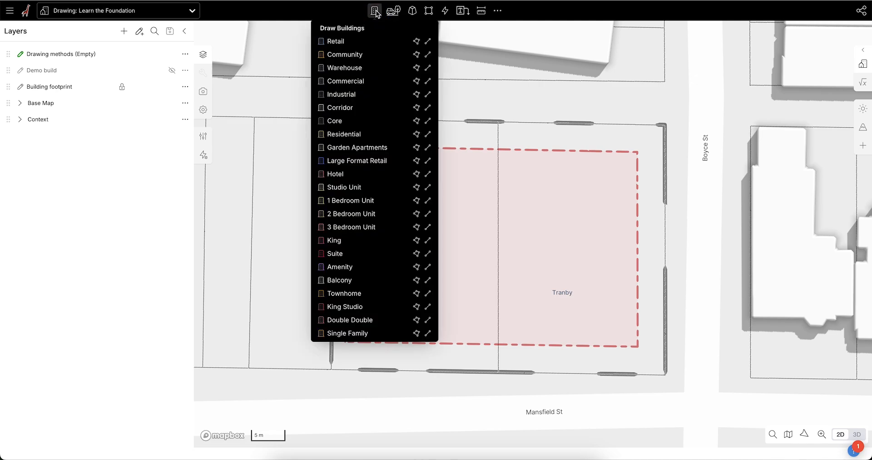
click(427, 43)
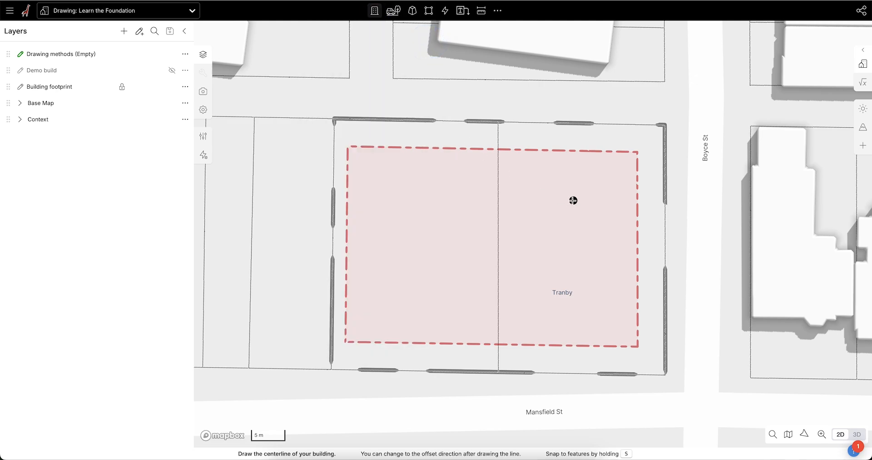
click(622, 164)
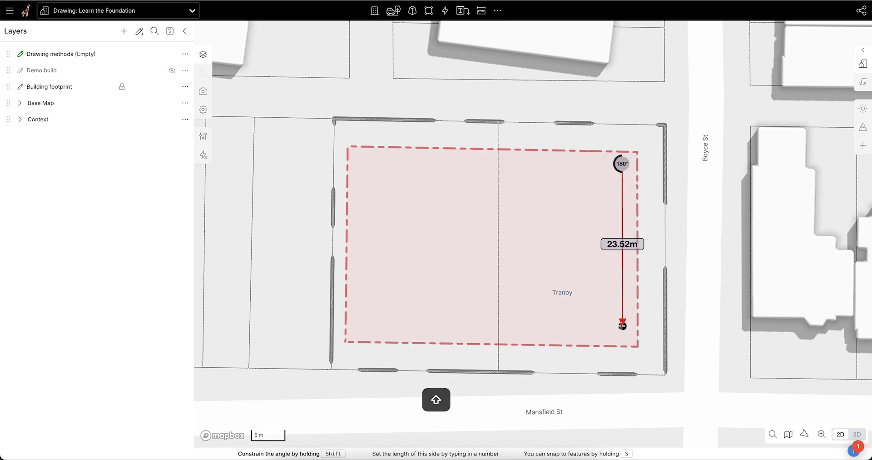
click(623, 327)
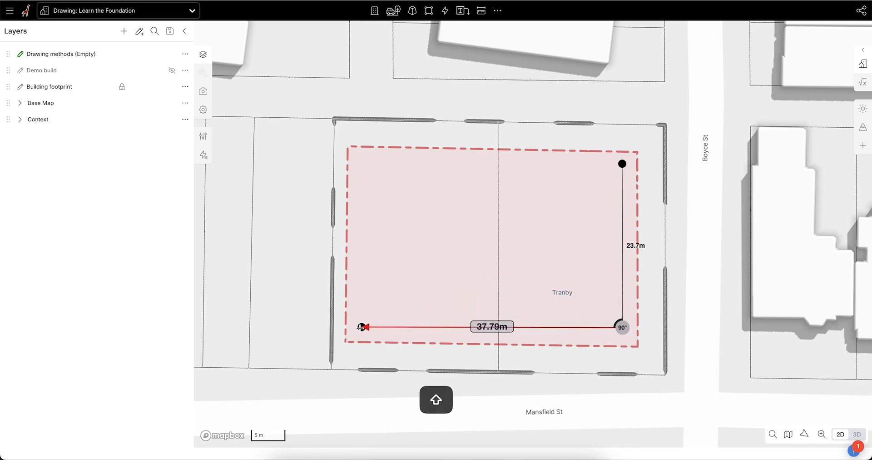
click(357, 327)
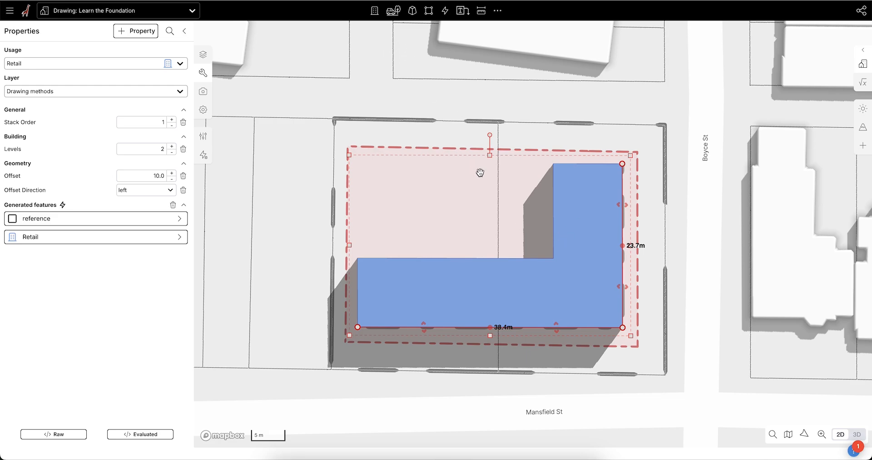
Step: Delete the Retail building drawn from the centreline
click(507, 216)
click(594, 228)
key(BackSpace)
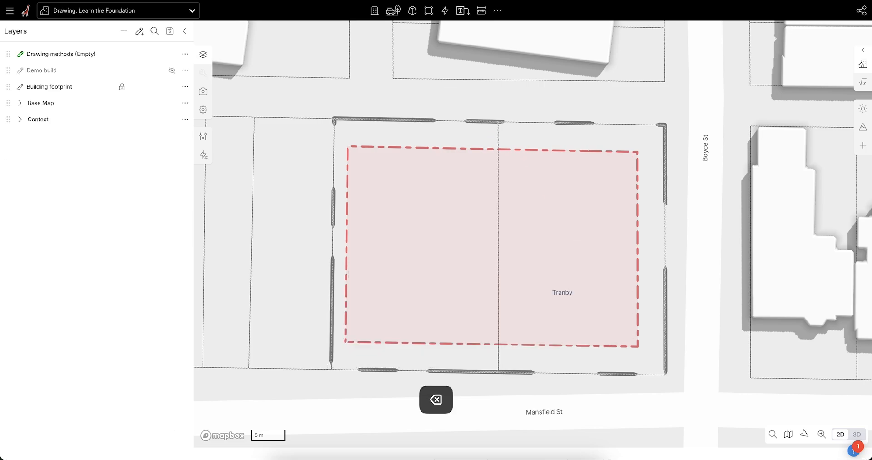
Step: Draw a rectangular Retail building of about 39.1 by 24.3 m inside the dashed footprint, with its first edge parallel to Boyce St
click(374, 10)
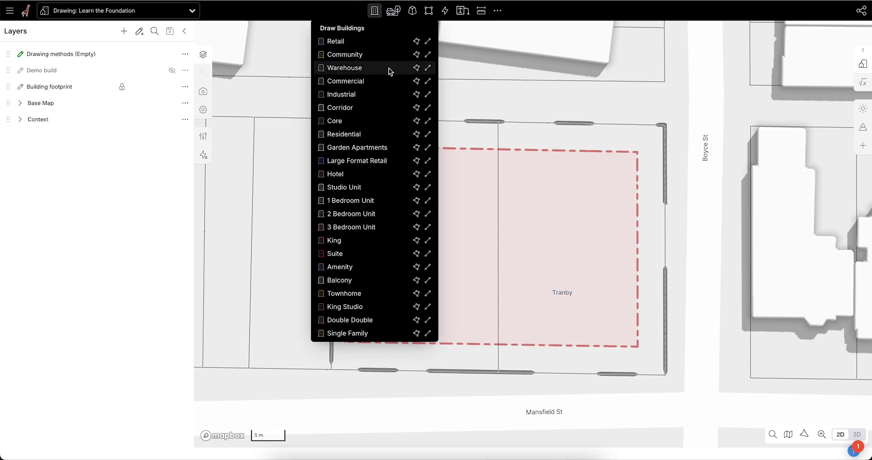
click(379, 42)
click(625, 162)
key(shift)
click(625, 330)
click(355, 310)
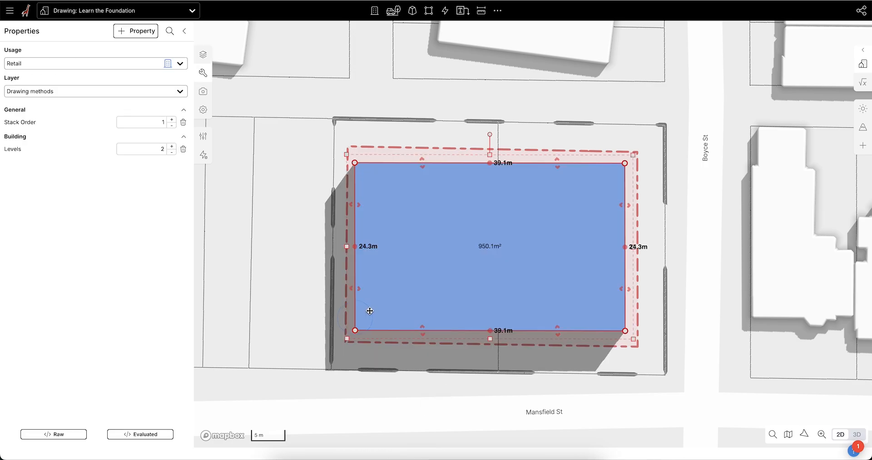
Step: Split the edge opposite Boyce St at its midpoint, push its upper half in about 28 m to form an L, and show it in 3D
click(358, 243)
drag(358, 183, 548, 182)
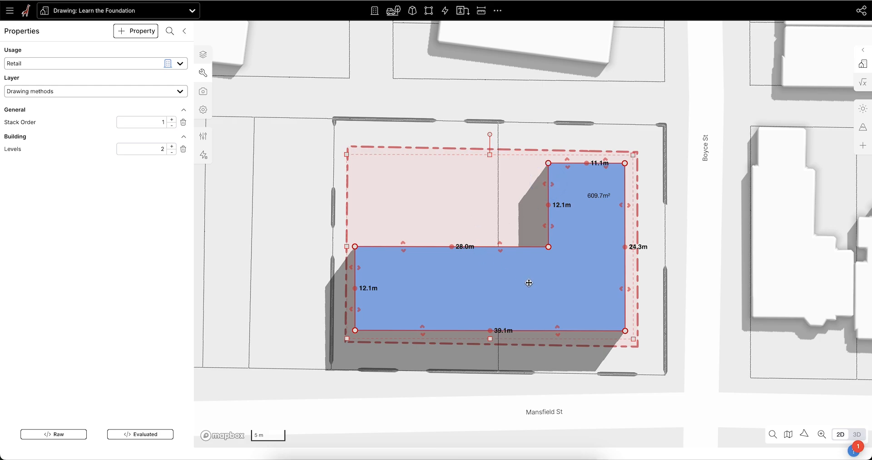
click(692, 228)
key(t)
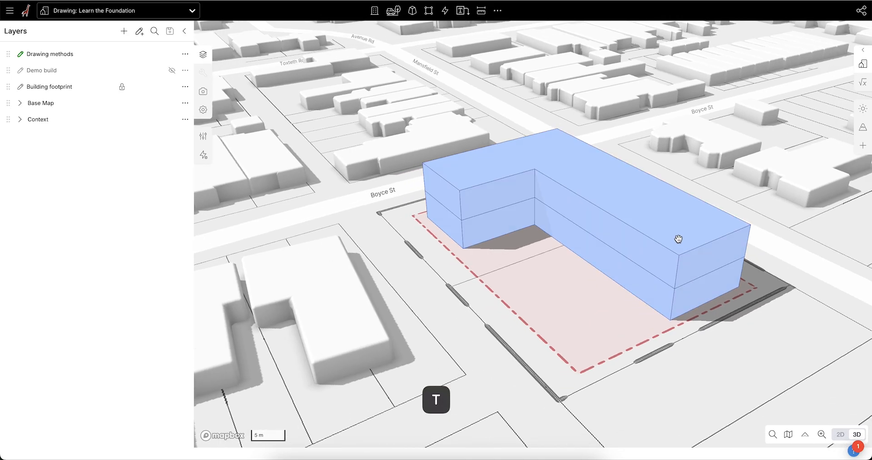
scroll(467, 331, down, 3)
right_drag(464, 253, 557, 248)
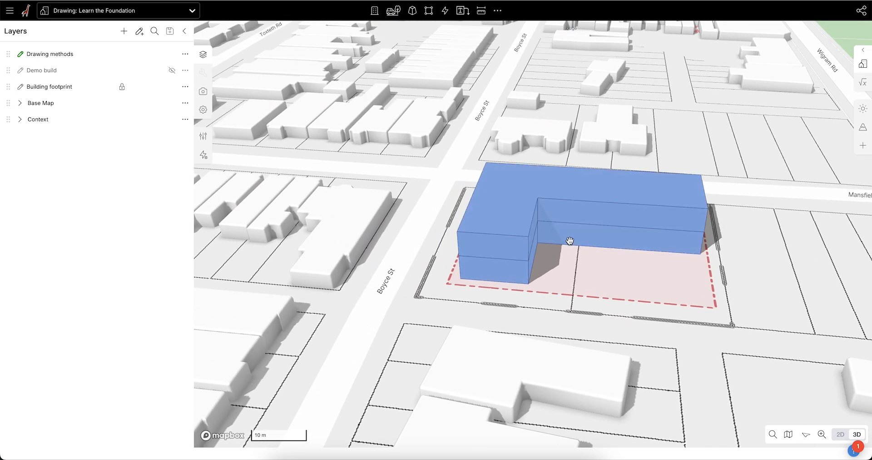
click(375, 11)
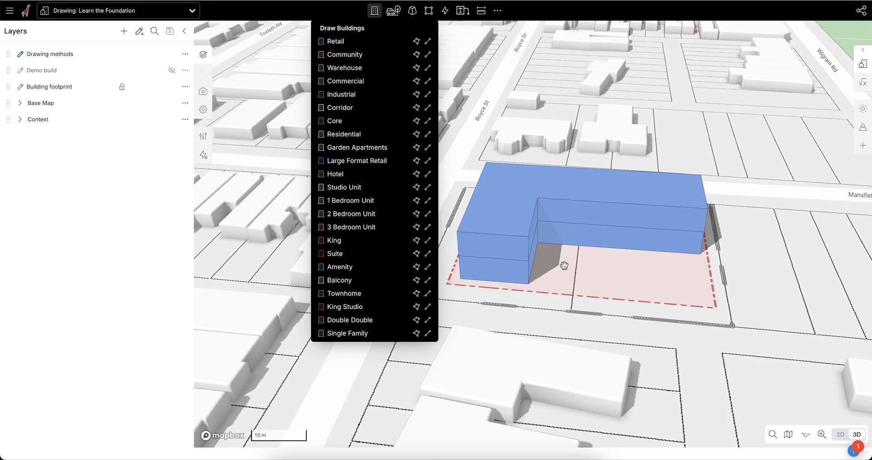
click(736, 268)
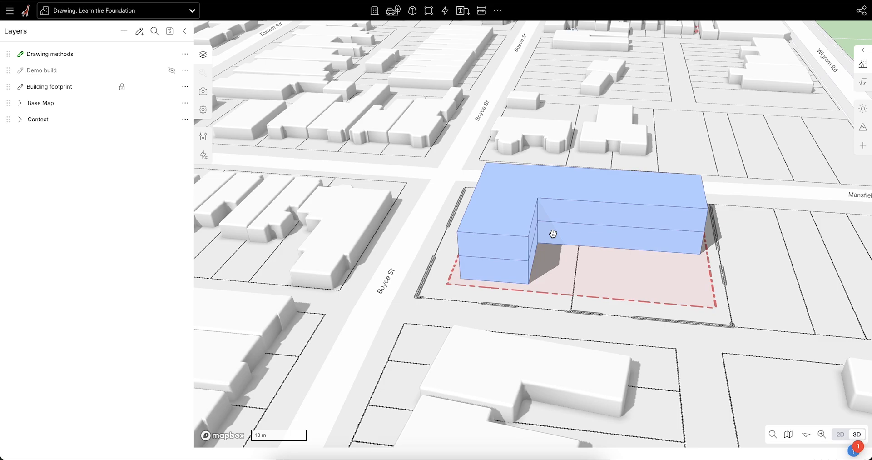
Step: Set the L-shaped Retail building's levels to 1
right_drag(497, 276, 537, 231)
click(538, 231)
right_drag(586, 309, 558, 311)
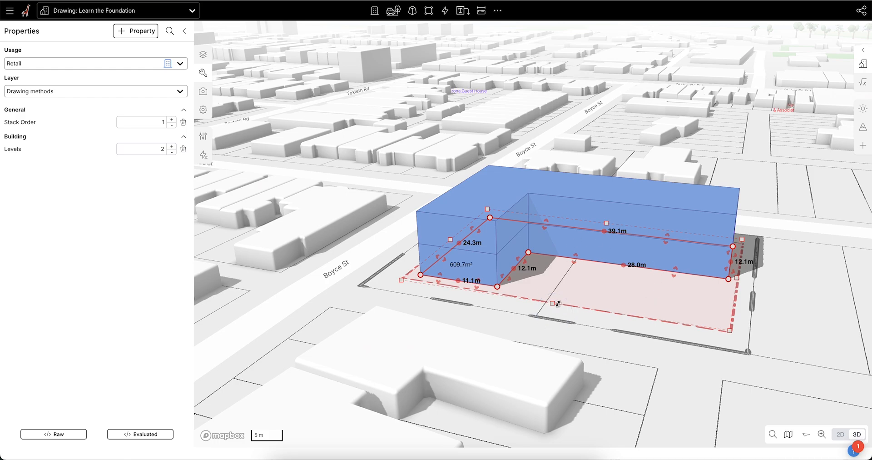
right_drag(639, 302, 620, 300)
key(a)
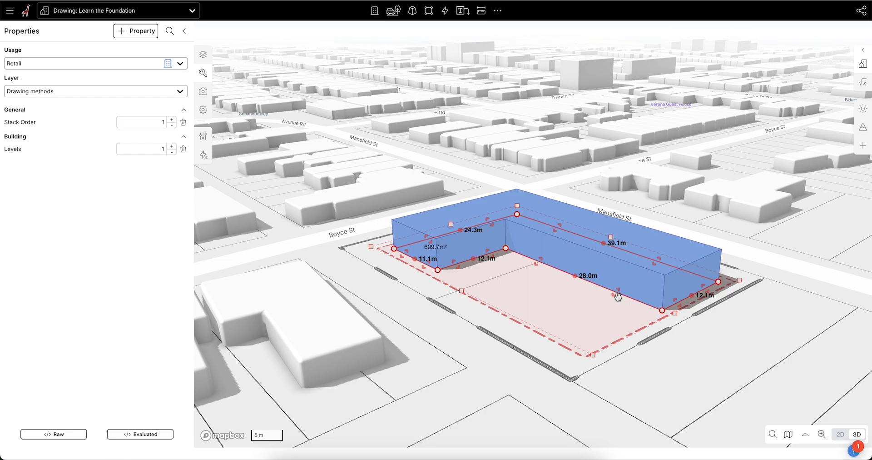
Step: Copy the one-level Retail building and paste the copy in place on top of it
right_drag(615, 301, 548, 298)
key(super+c)
key(super+v)
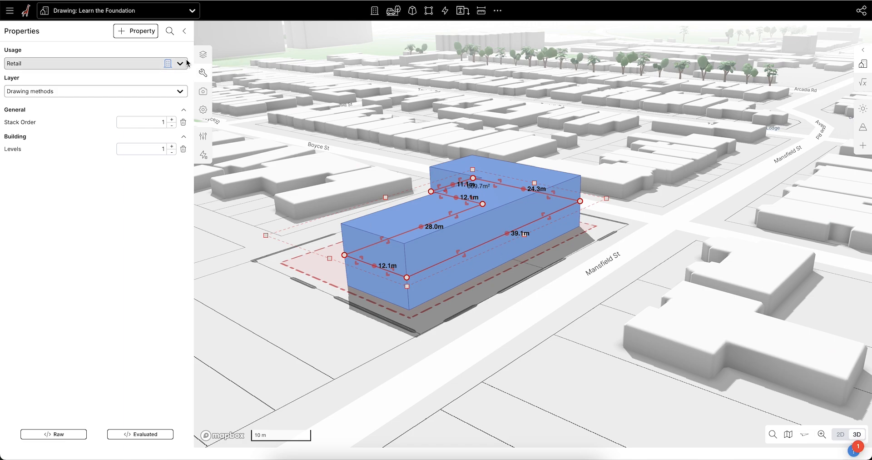
Step: Change the usage of the upper building copy from Retail to Residential
click(204, 54)
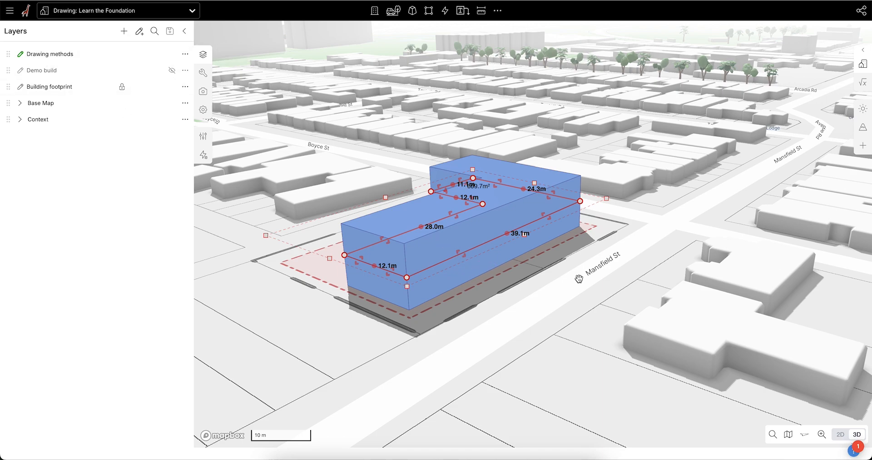
right_drag(631, 257, 569, 271)
scroll(428, 249, up, 2)
right_drag(428, 249, 415, 267)
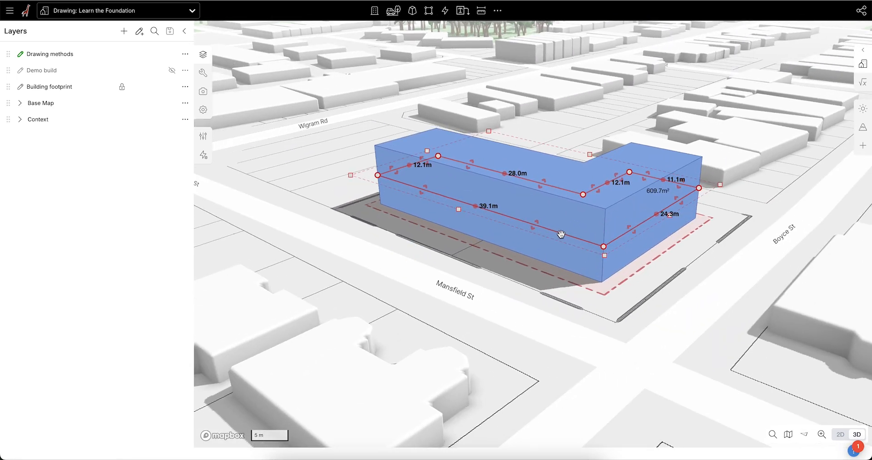
click(512, 296)
click(566, 200)
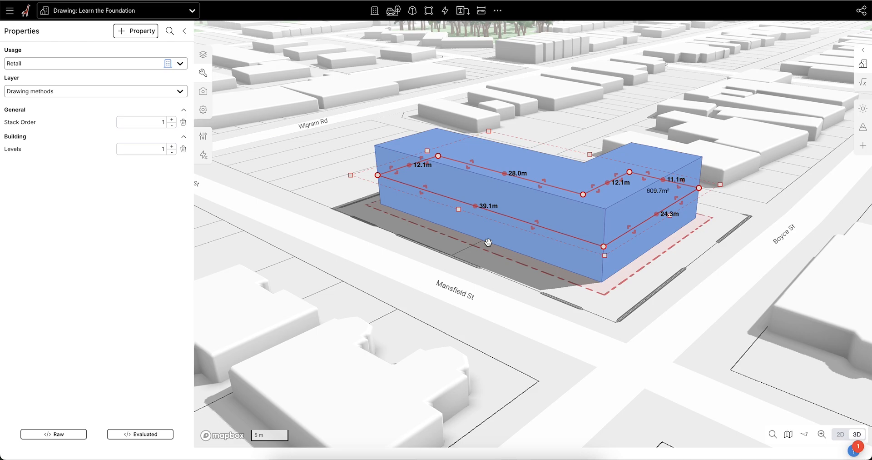
click(172, 65)
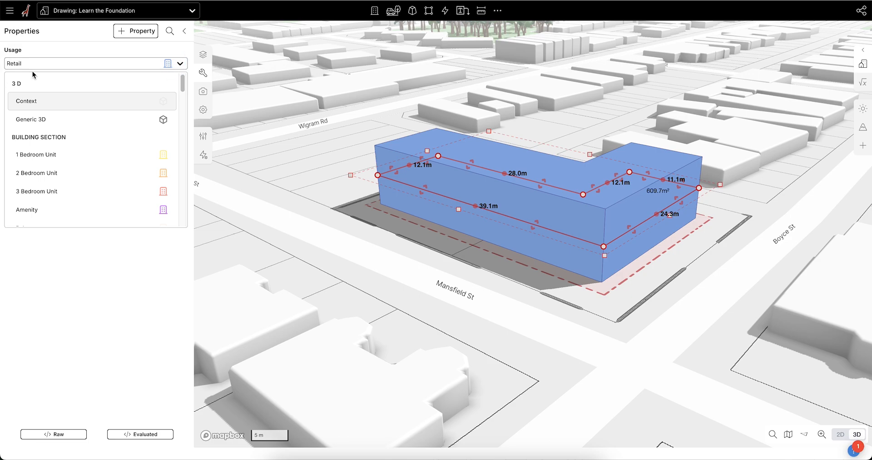
text(res)
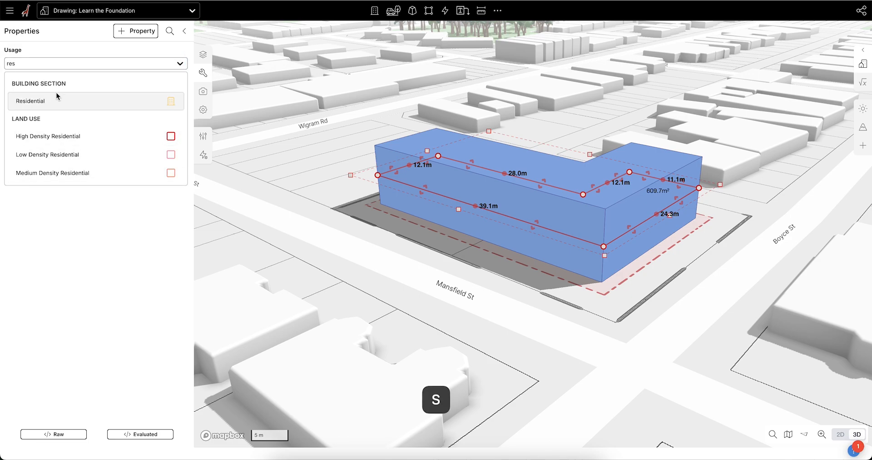
click(56, 100)
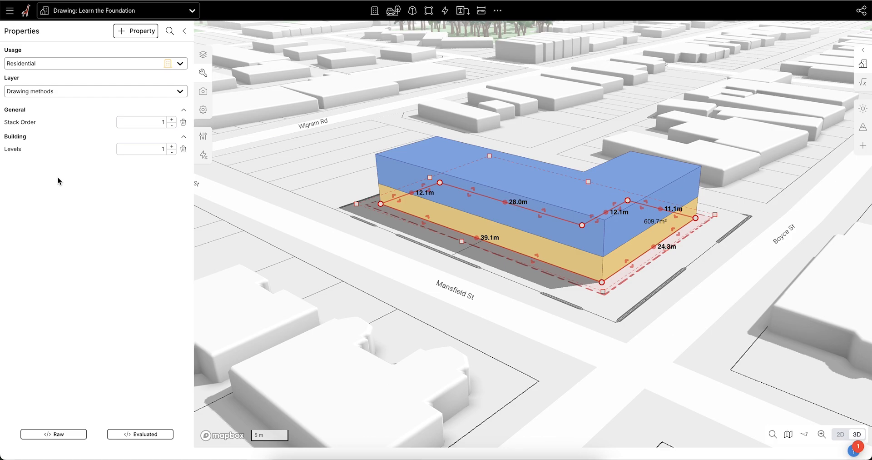
Step: Place the Residential section above the Retail one by setting its stack order to 2, and check the Retail section's stack order
click(171, 121)
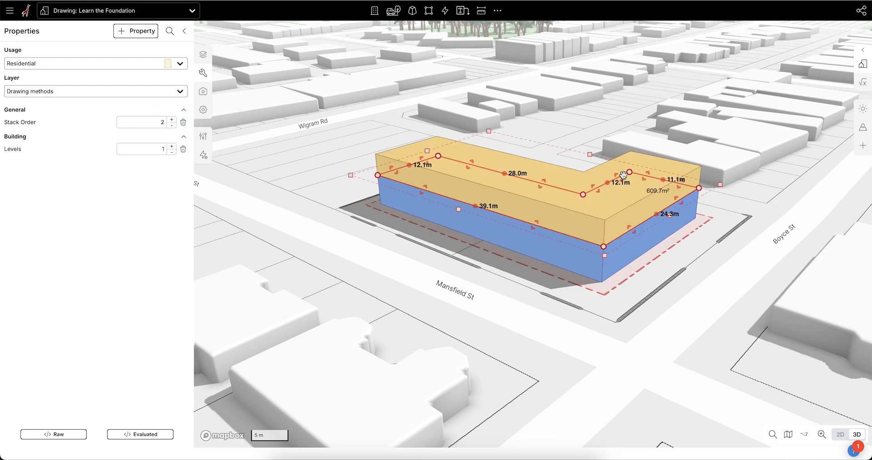
click(580, 263)
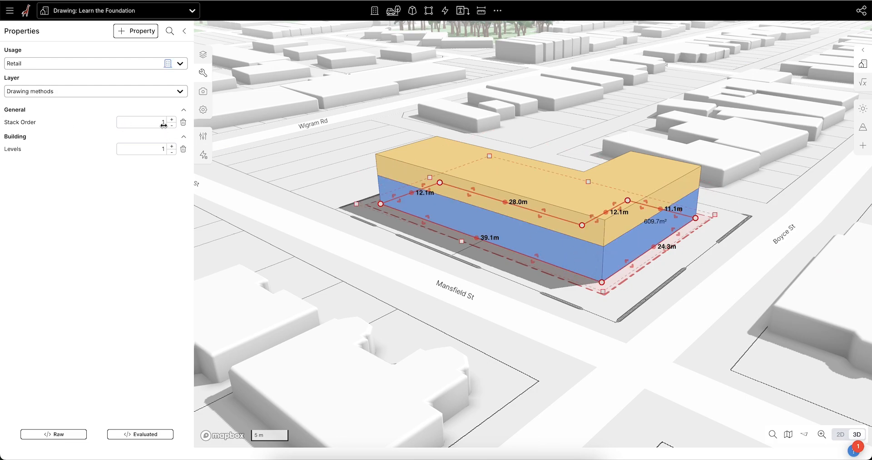
click(541, 141)
Step: Set the Residential section's levels to 2
click(582, 205)
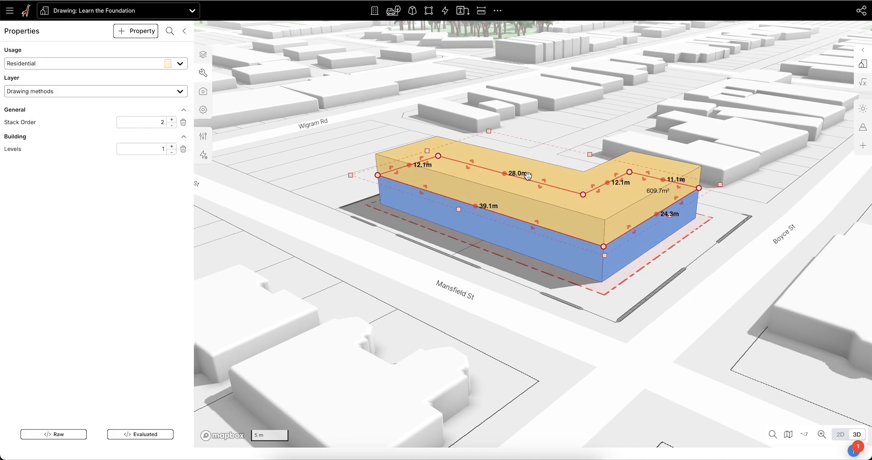
click(172, 145)
click(173, 146)
click(172, 145)
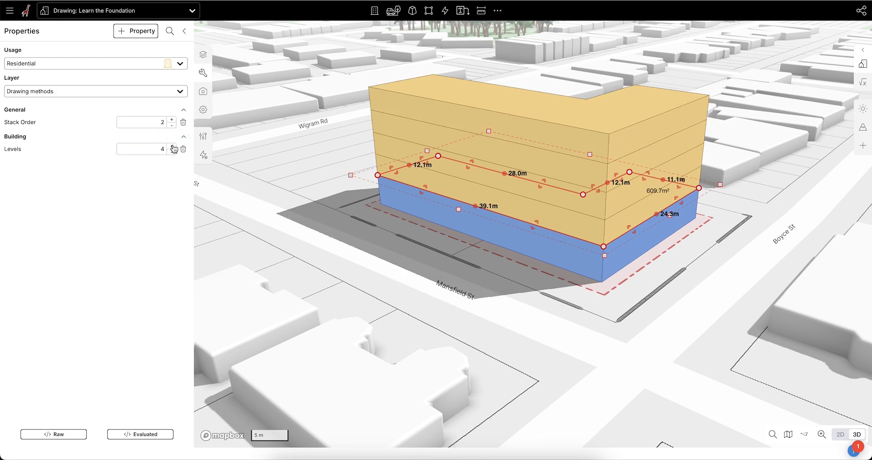
click(172, 152)
click(171, 152)
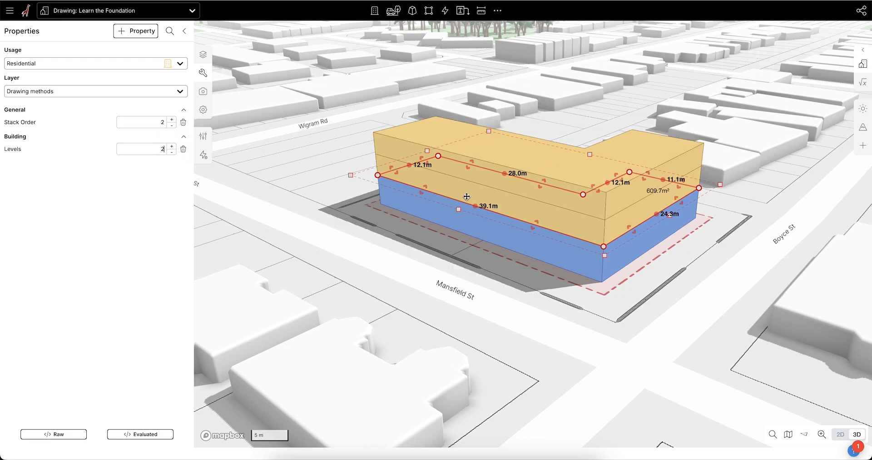
Step: Examine the stacked Retail and Residential building from several sides in 3D, and select the Residential section again
scroll(435, 220, down, 2)
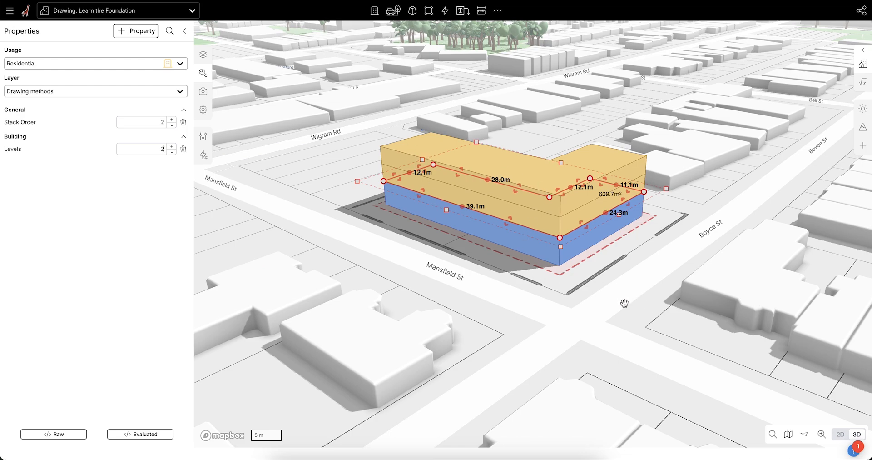
scroll(594, 320, down, 3)
click(593, 320)
right_drag(593, 319, 626, 340)
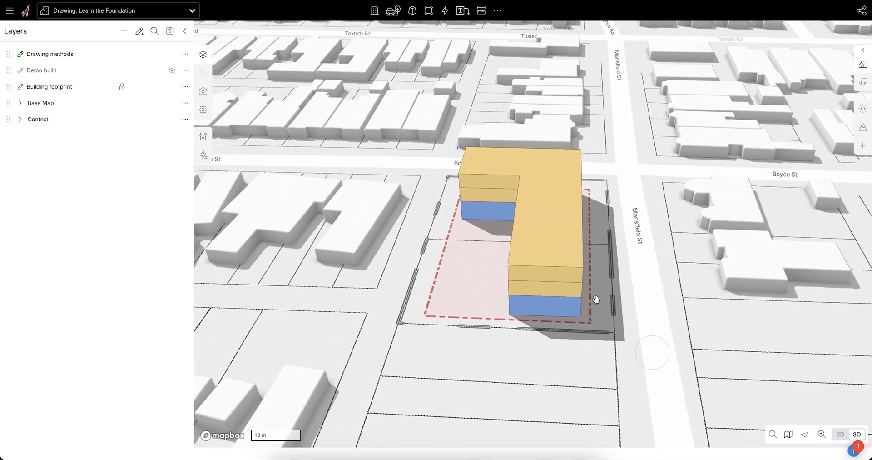
click(558, 189)
right_drag(555, 289, 602, 340)
scroll(553, 267, up, 3)
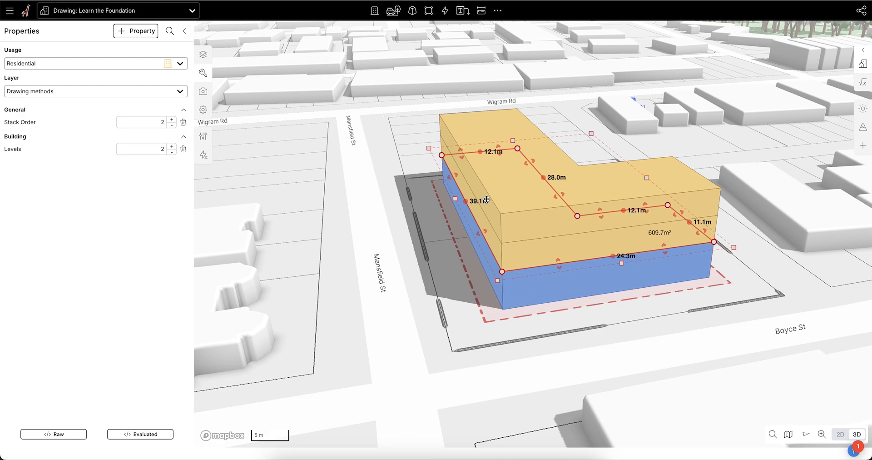
right_drag(502, 258, 494, 250)
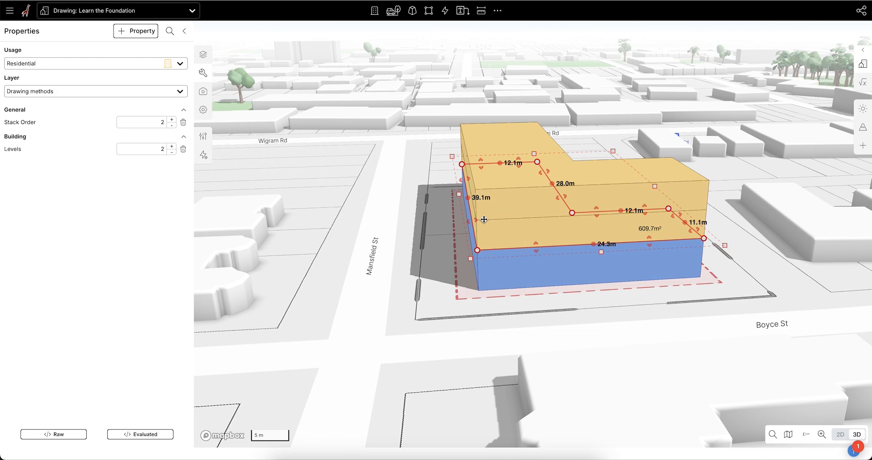
scroll(482, 220, up, 1)
Step: In the 2D view, push the Residential section's Mansfield St and Boyce St edges inward by 1 m each
key(t)
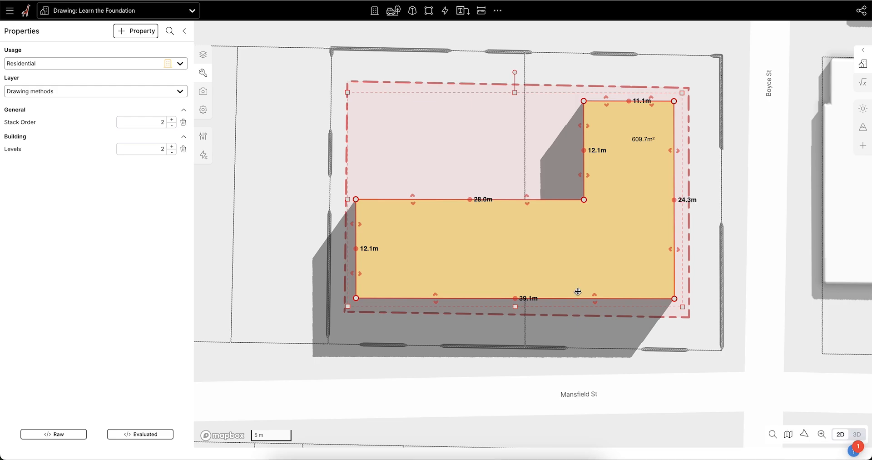
drag(595, 297, 595, 281)
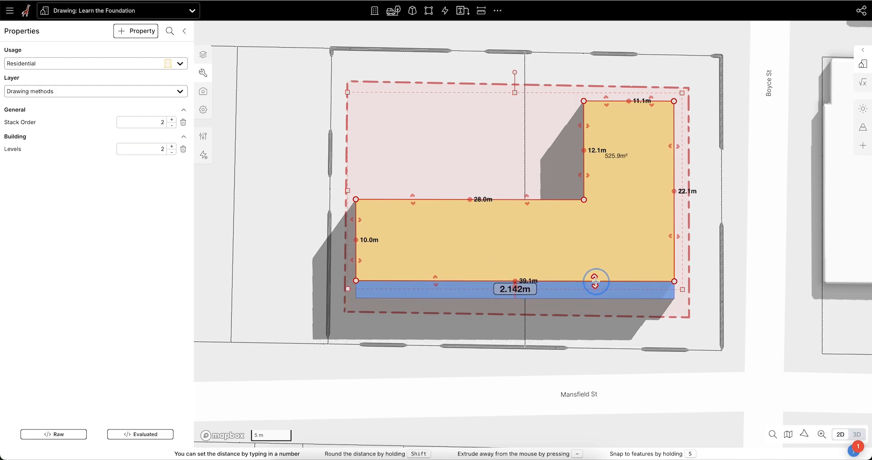
text(1)
drag(674, 244, 663, 244)
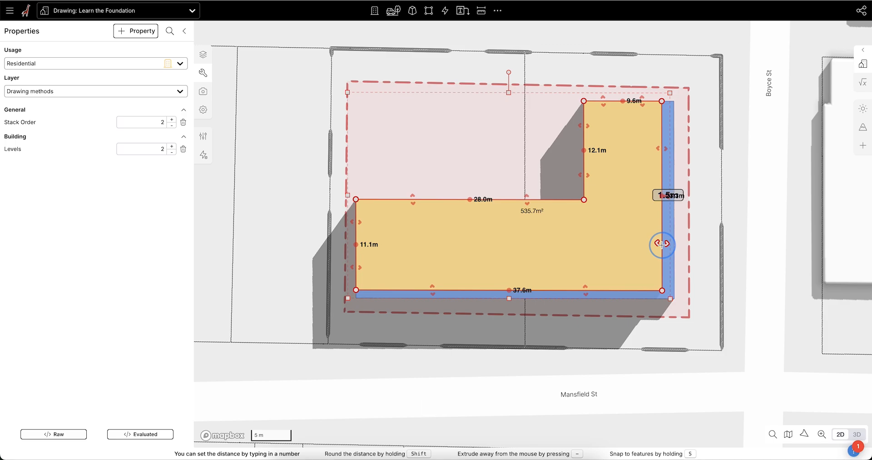
text(1)
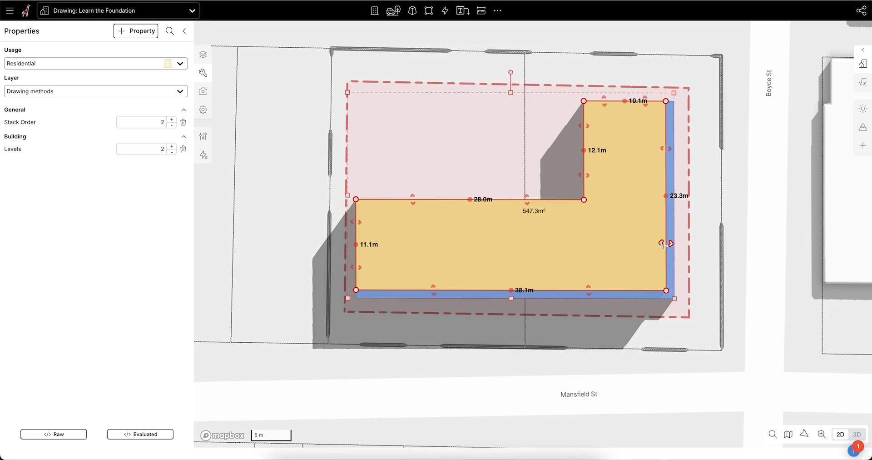
text(t)
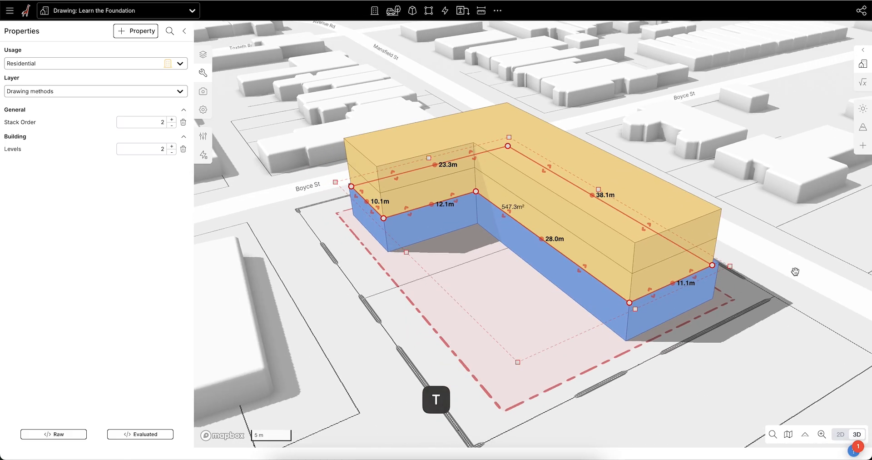
Step: In 3D, duplicate the selected Residential section in place so the copy stacks above the original
right_drag(796, 268, 689, 269)
click(610, 386)
right_drag(609, 386, 561, 296)
right_drag(494, 284, 554, 355)
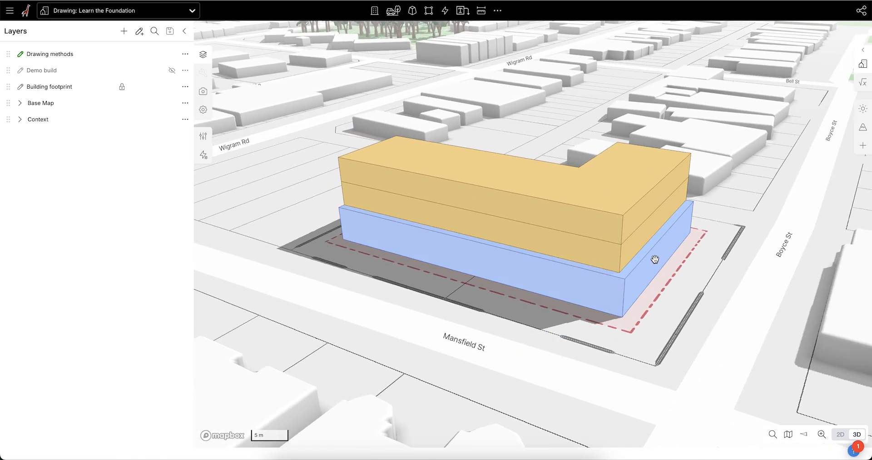
scroll(475, 288, down, 2)
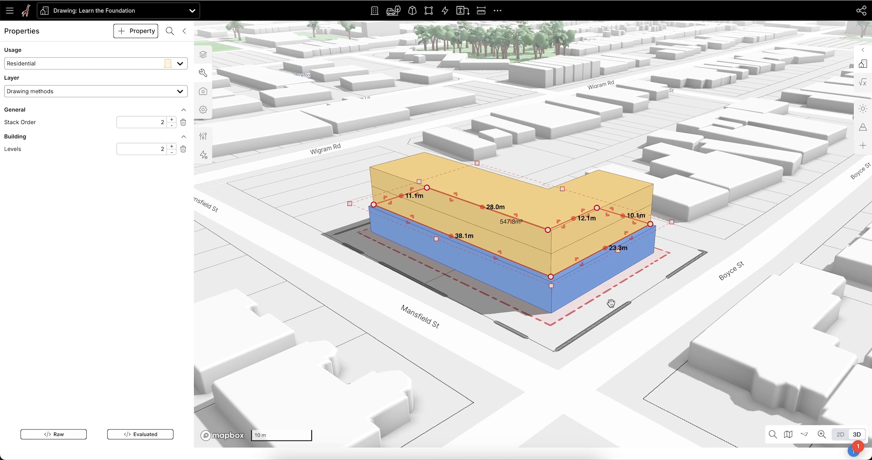
key(super+c)
key(super+v)
right_drag(520, 292, 551, 300)
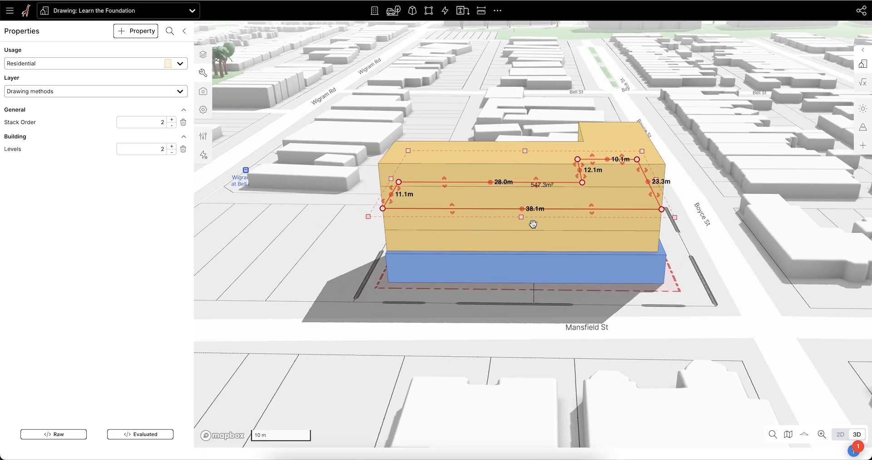
Step: Pull the ends of both wings of the upper Residential section inward so it steps back from the one below
right_drag(531, 224, 510, 238)
drag(375, 187, 463, 210)
right_drag(600, 238, 564, 239)
drag(596, 226, 544, 231)
Step: Pull in the west end of the lower Residential section so its Mansfield St side is about 30.7 m long, and deselect it
right_drag(650, 289, 609, 266)
scroll(631, 141, up, 5)
click(645, 193)
drag(687, 219, 633, 212)
click(764, 200)
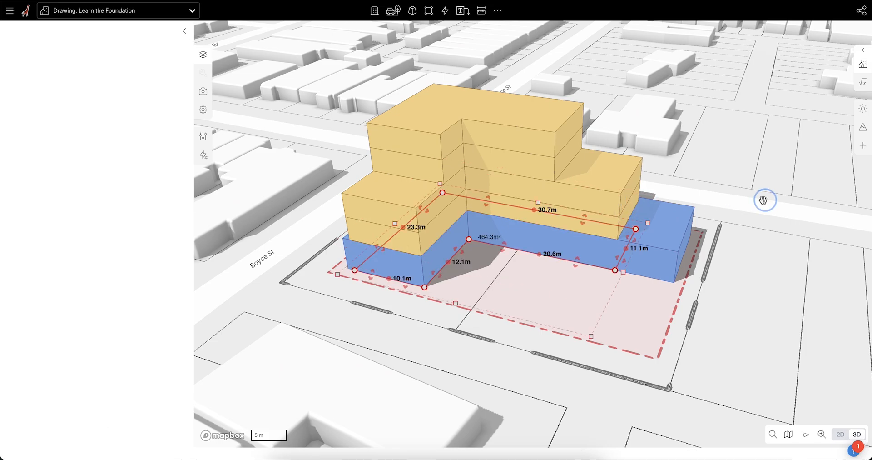
Step: Examine the stepped Residential and Retail massing within the site from several angles in 3D
scroll(640, 233, down, 5)
right_drag(640, 233, 641, 260)
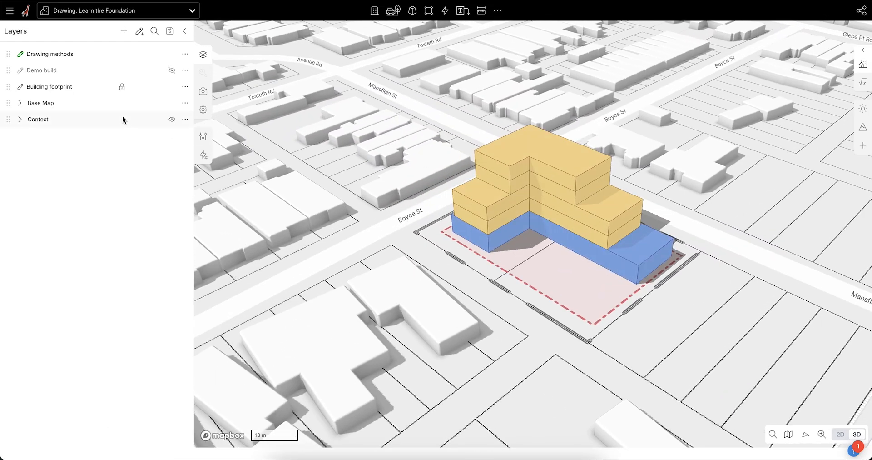
mouse_move(719, 255)
right_down()
mouse_move(673, 241)
mouse_move(709, 247)
right_up()
scroll(412, 253, down, 1)
right_drag(537, 317, 551, 316)
mouse_move(668, 319)
right_down()
mouse_move(651, 320)
mouse_move(660, 320)
right_up()
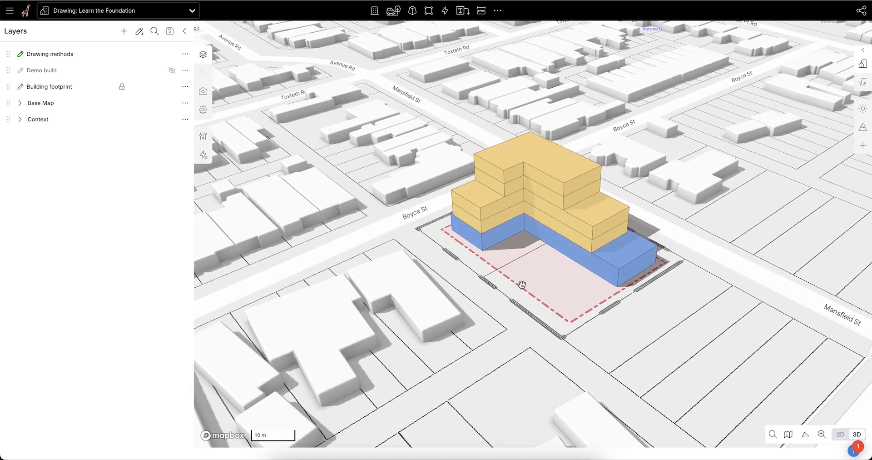
mouse_move(561, 286)
right_down()
mouse_move(566, 277)
mouse_move(577, 286)
right_up()
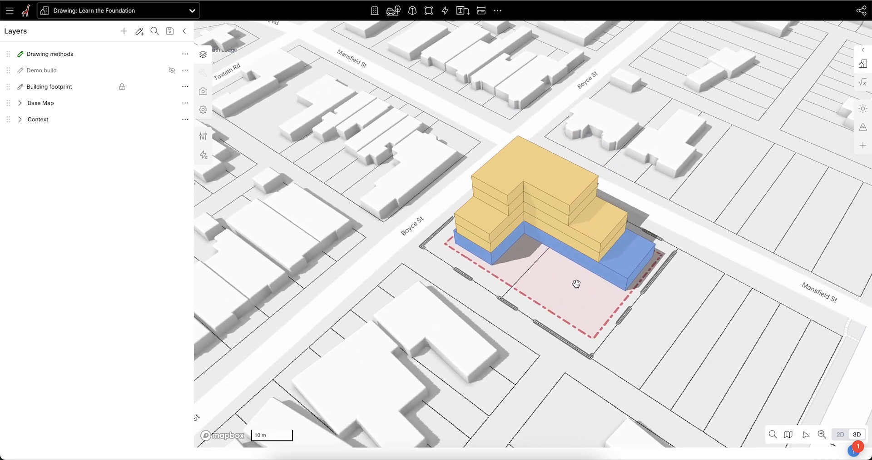
Step: In the 2D view, draw a Landscape - Simple rectangle about 26.4 m by 11.3 m in the open area inside the L-shaped building
key(t)
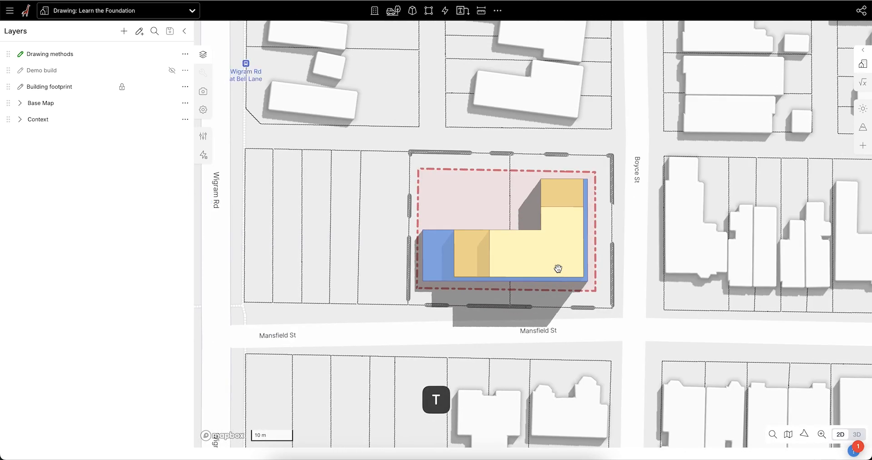
scroll(523, 220, up, 3)
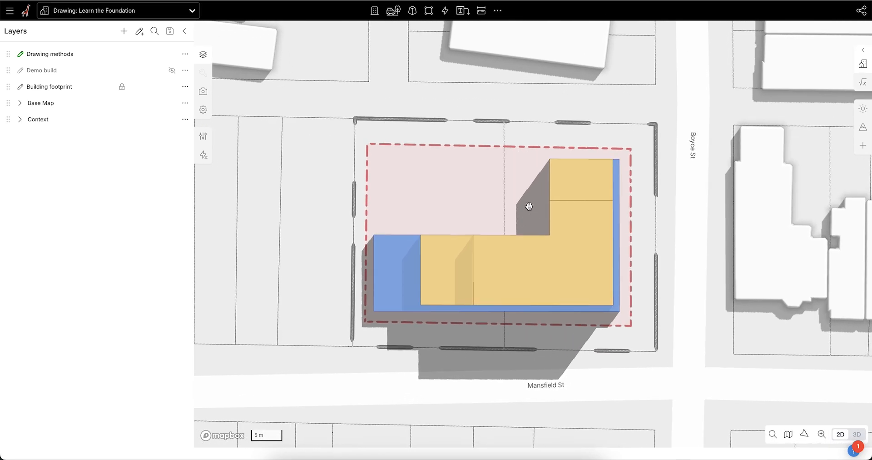
click(394, 14)
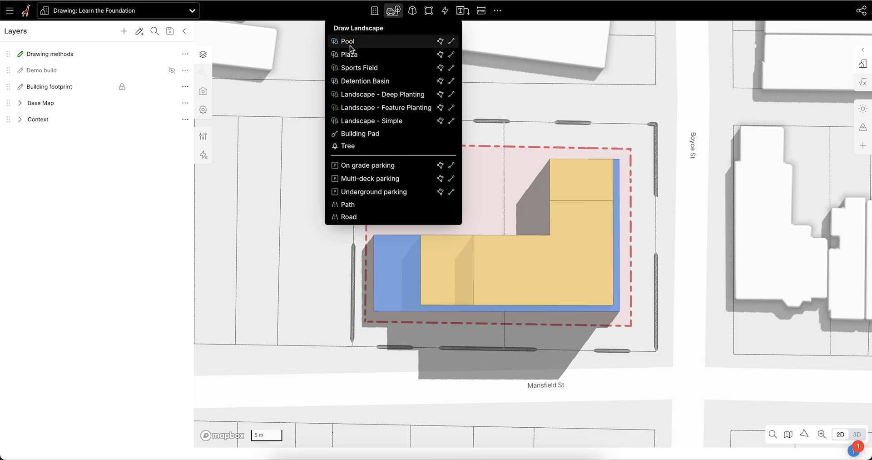
click(377, 121)
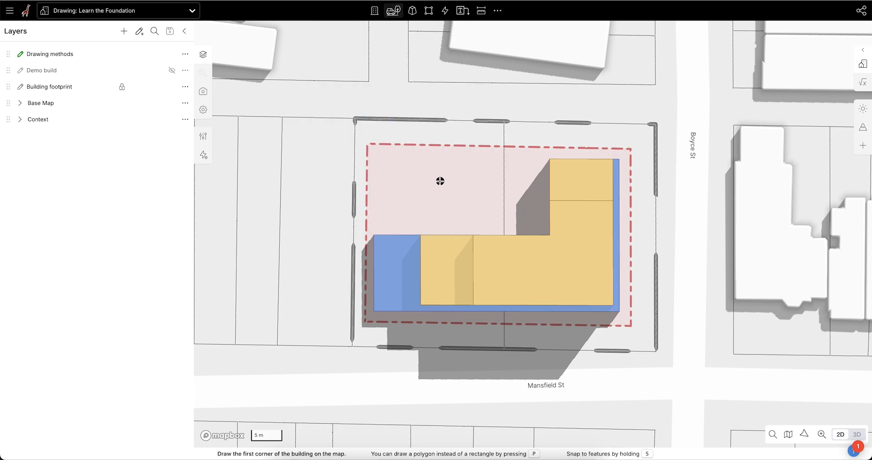
click(539, 160)
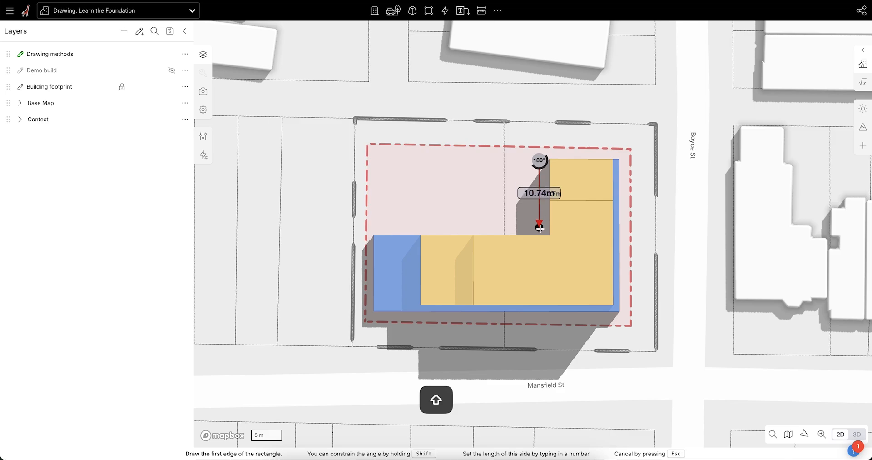
click(540, 230)
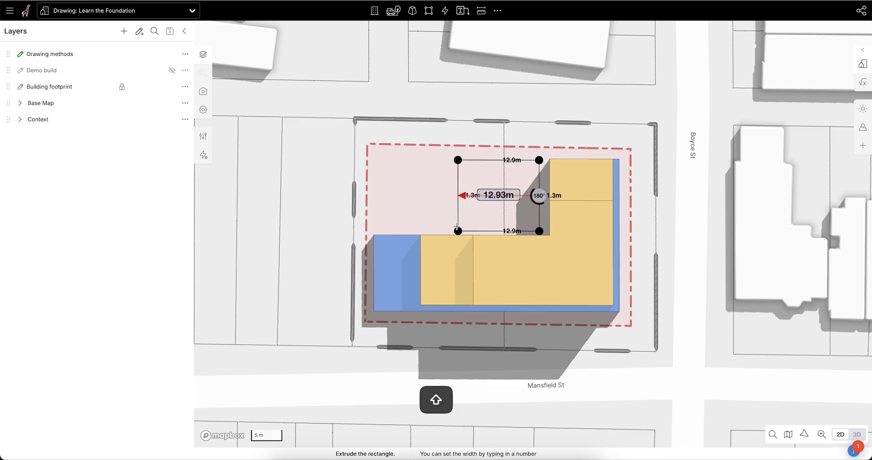
text(27.8s)
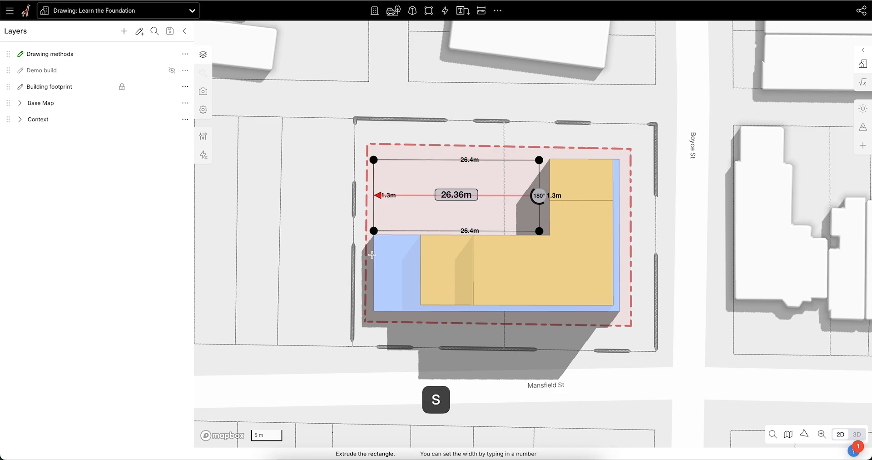
click(373, 244)
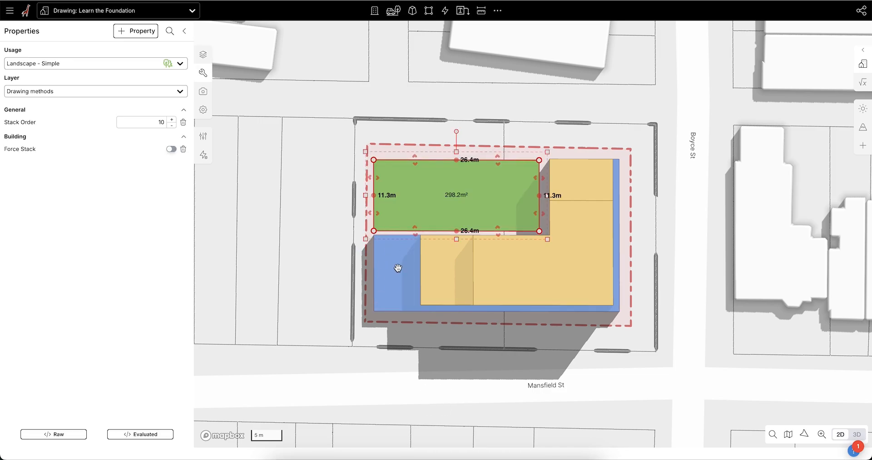
Step: Push the landscape rectangle's building-facing edges inward to make it about 25.9 m by 10.6 m, and deselect it
scroll(522, 224, up, 2)
drag(494, 232, 494, 226)
drag(541, 208, 539, 187)
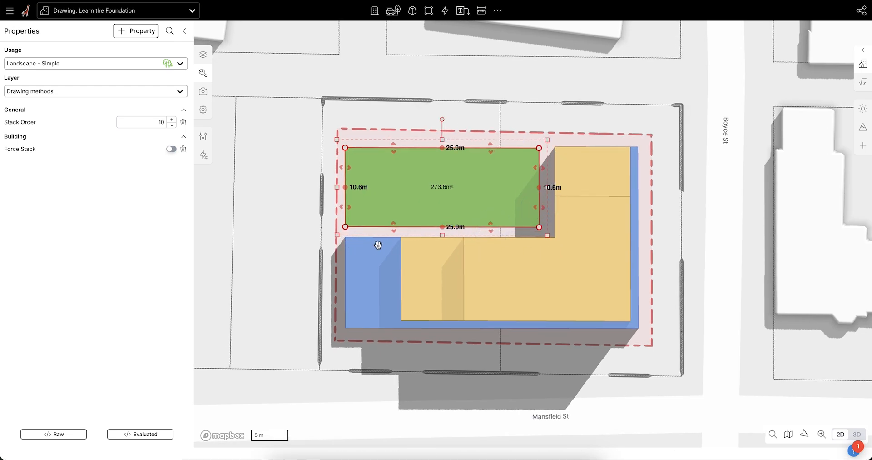
scroll(454, 245, down, 1)
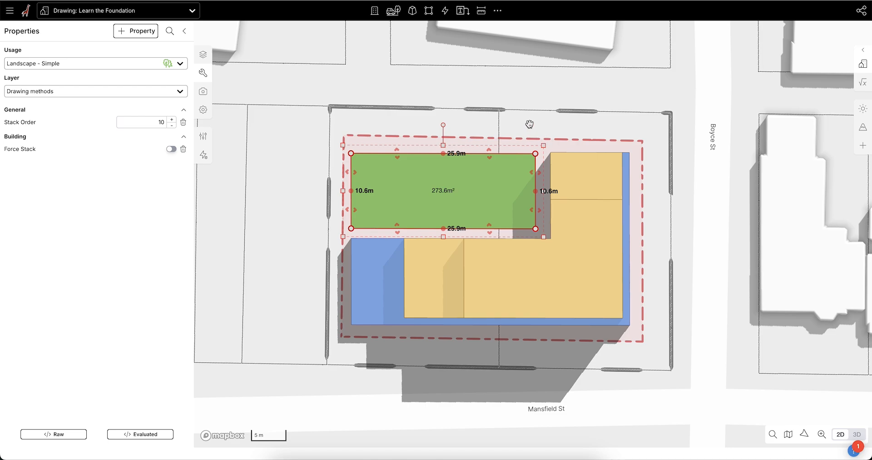
click(530, 124)
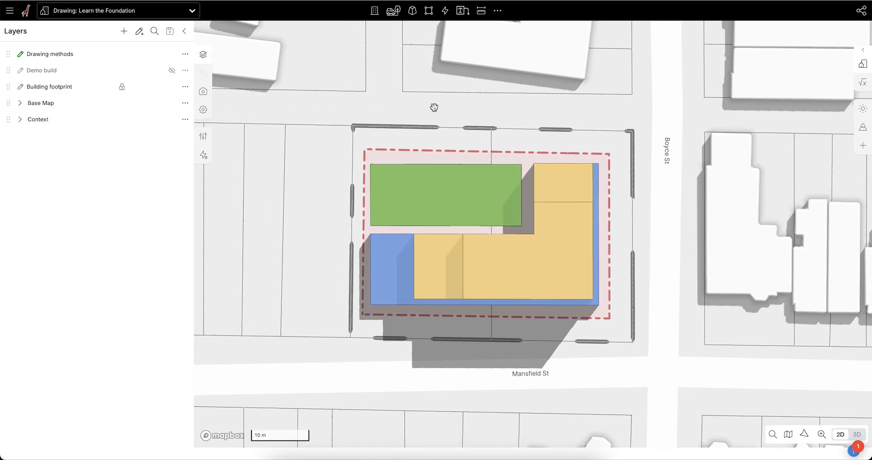
Step: Draw an Underground parking polygon that snaps to the corners of the L-shaped Retail footprint
click(393, 10)
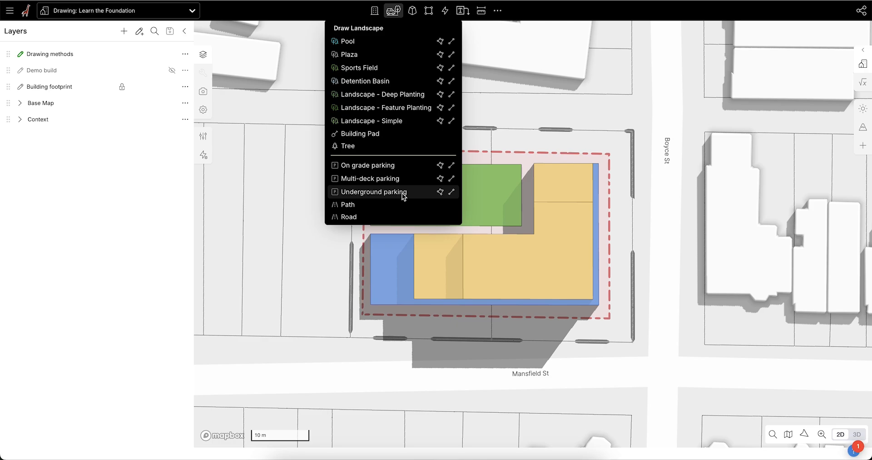
click(440, 192)
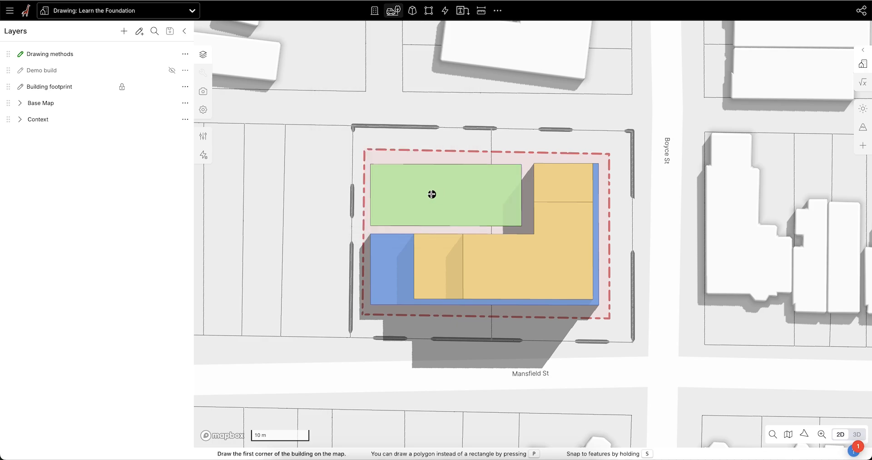
scroll(500, 226, up, 2)
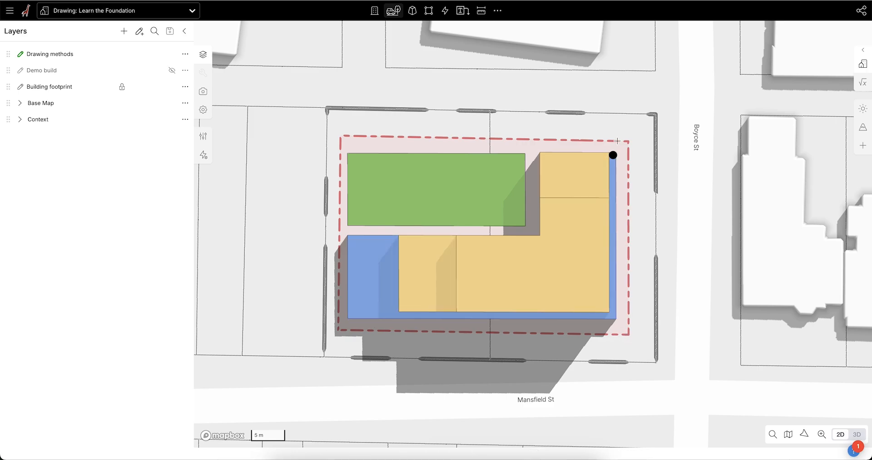
key(s)
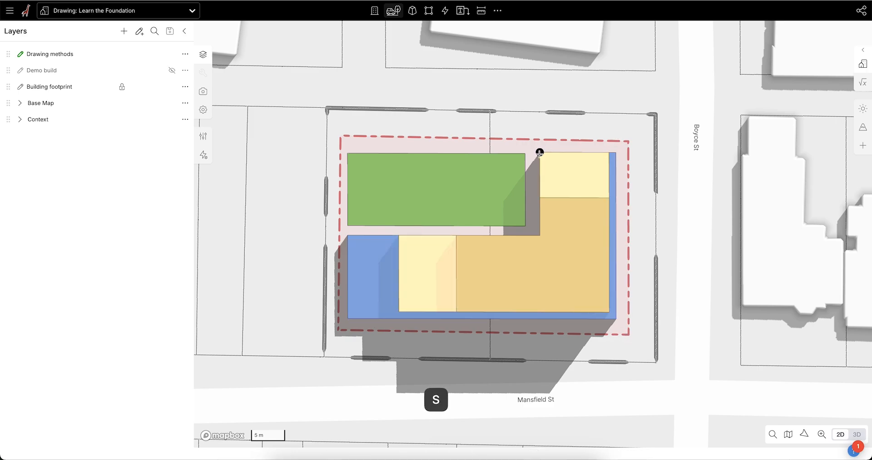
click(540, 151)
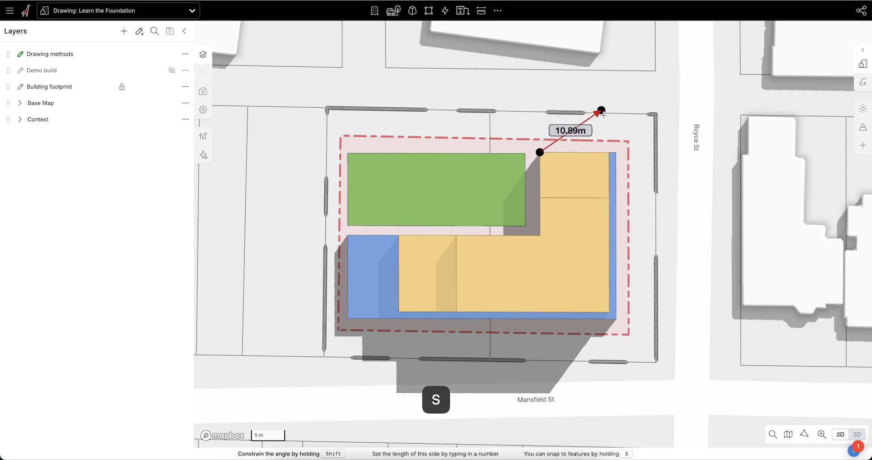
click(615, 152)
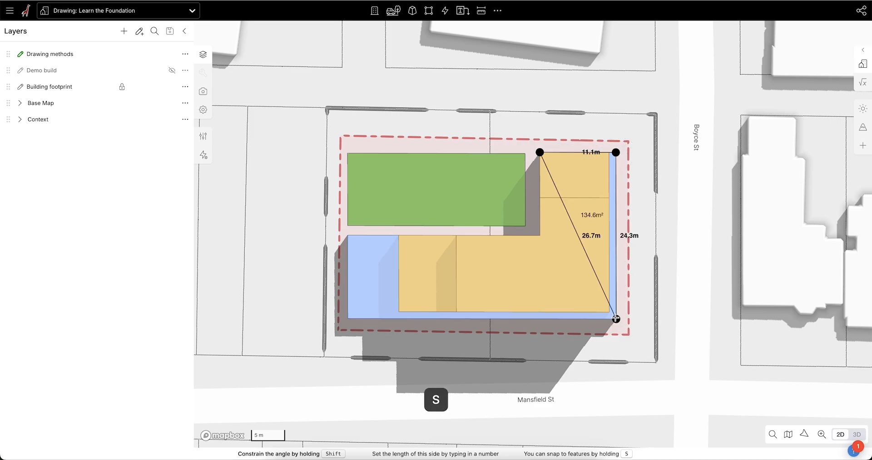
click(616, 318)
click(347, 319)
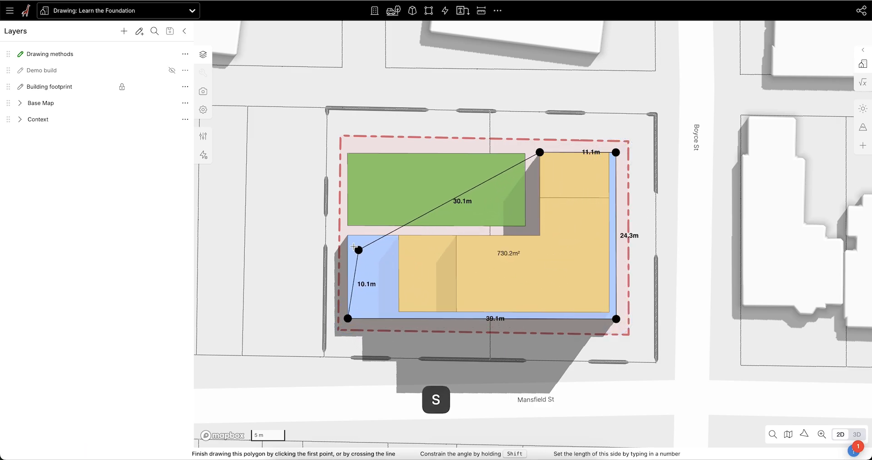
click(348, 235)
click(540, 235)
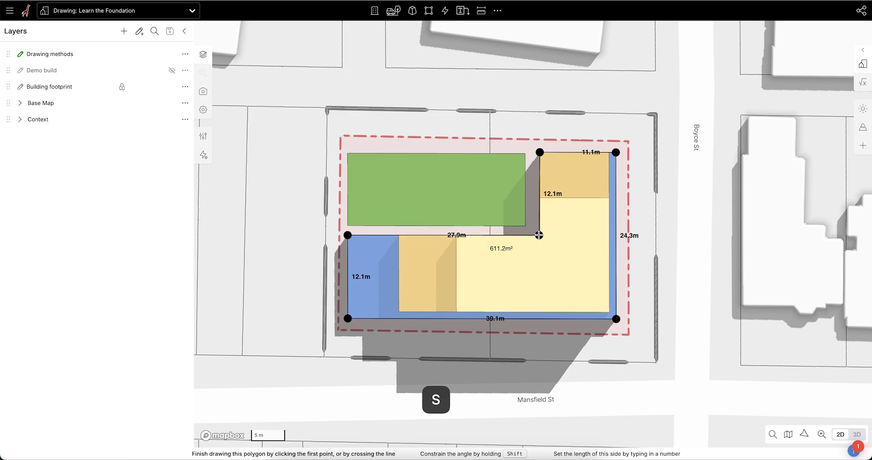
click(540, 235)
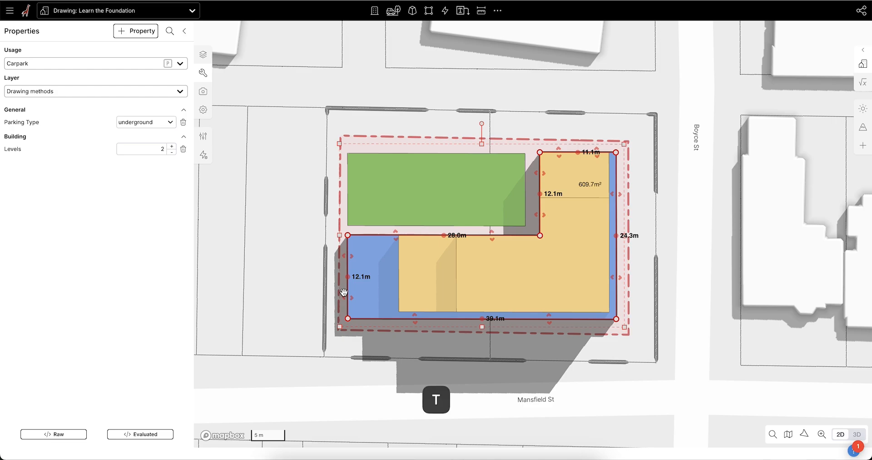
Step: In 3D, push the Retail section's west end inward to expose the underground carpark, and select the carpark
key(t)
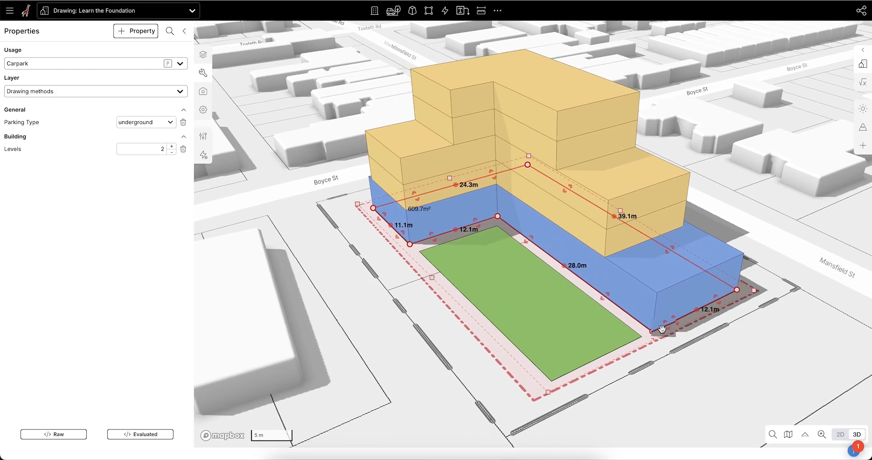
right_drag(664, 329, 582, 316)
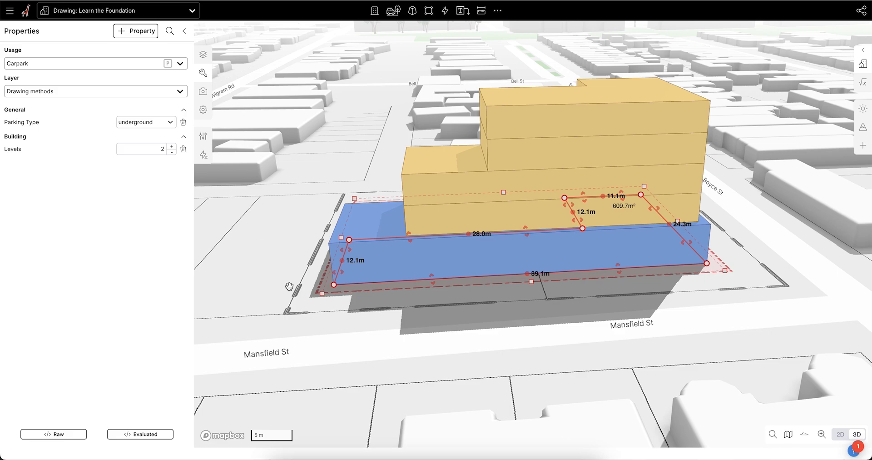
scroll(290, 286, up, 2)
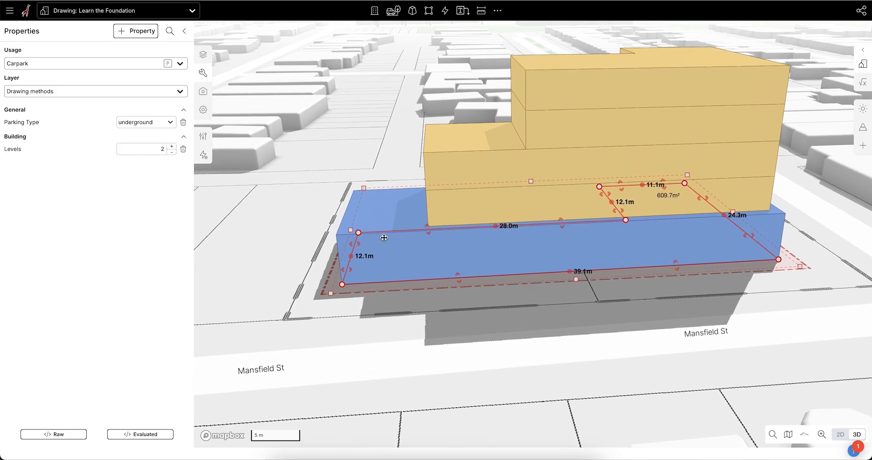
drag(356, 244, 362, 246)
key(super+z)
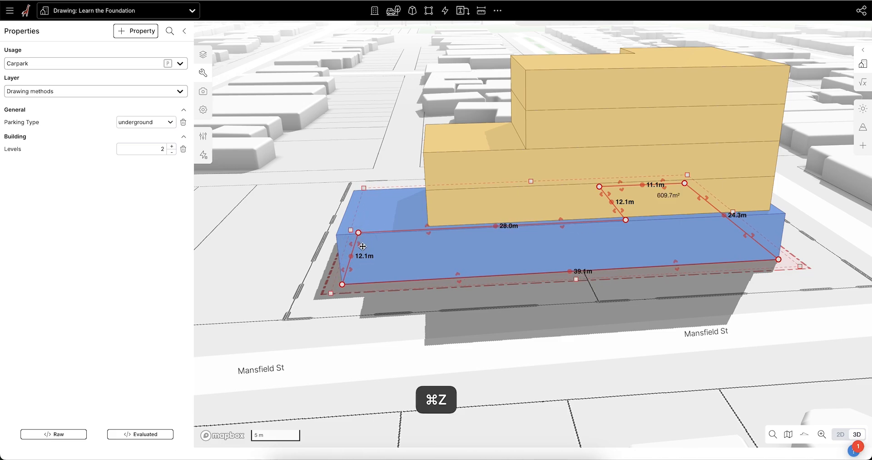
click(377, 159)
click(369, 211)
drag(356, 245, 396, 247)
scroll(362, 268, up, 5)
click(376, 226)
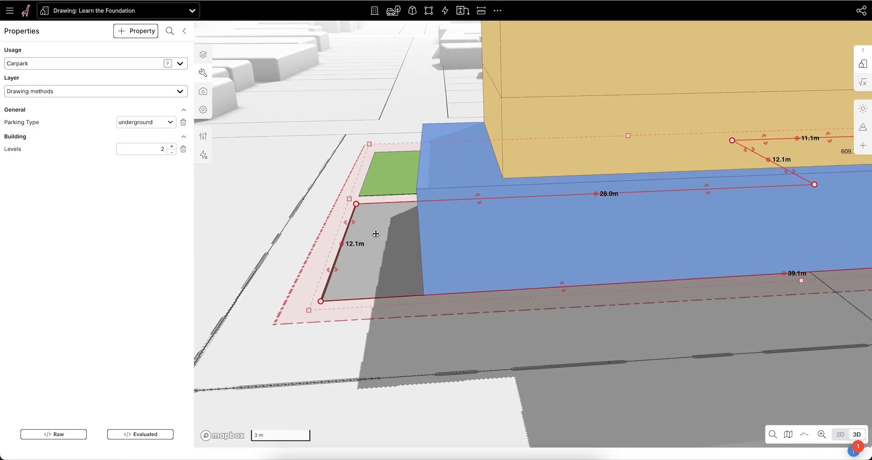
Step: Set the underground carpark's levels to 3, and undo the last change
scroll(370, 252, down, 1)
scroll(370, 252, down, 2)
right_drag(417, 306, 418, 287)
scroll(349, 236, up, 1)
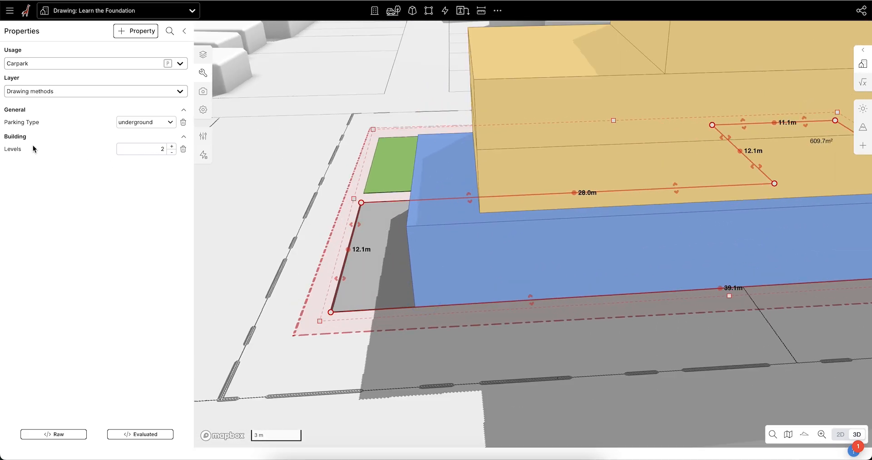
click(172, 147)
key(super+z)
click(434, 272)
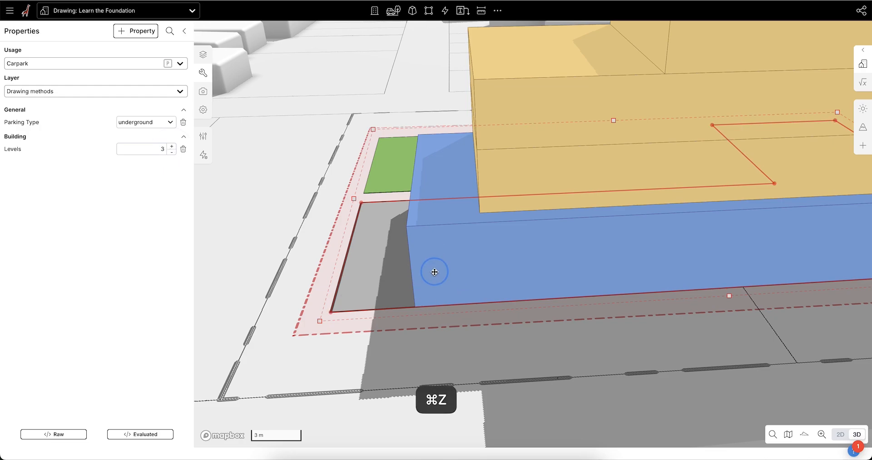
Step: Push the Retail section's west end back out, snapping to the underground carpark's edge so its long side is about 39.1 m, and deselect it
scroll(435, 272, down, 2)
right_drag(423, 234, 432, 231)
drag(431, 231, 381, 301)
key(s)
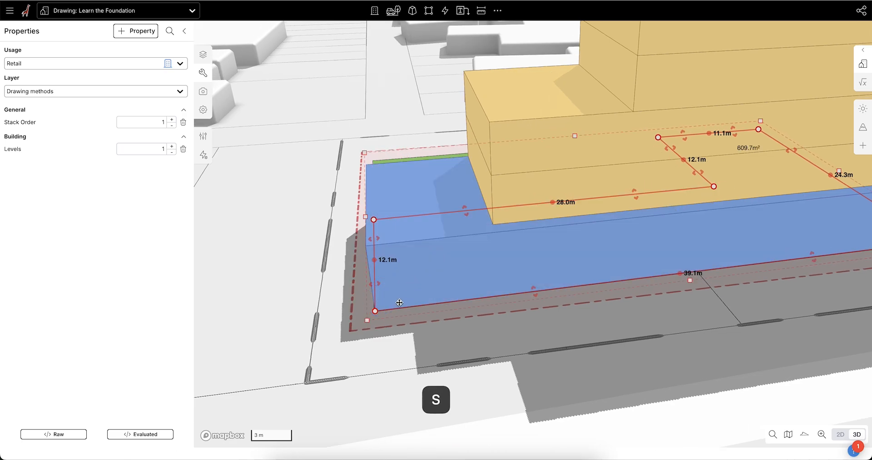
scroll(399, 293, down, 5)
click(309, 239)
Step: Examine the stepped massing and its landscape area from the street side, the west end and the courtyard side
scroll(351, 327, down, 2)
right_drag(352, 326, 363, 326)
scroll(482, 309, down, 1)
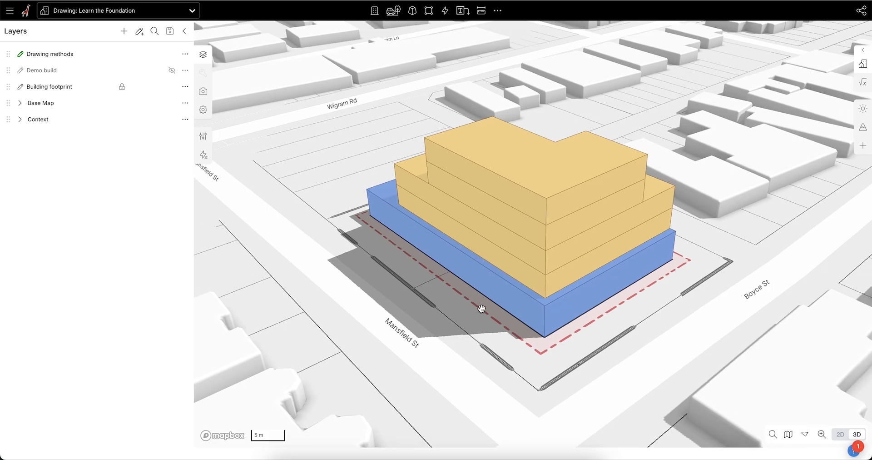
scroll(482, 309, down, 2)
right_drag(530, 311, 594, 279)
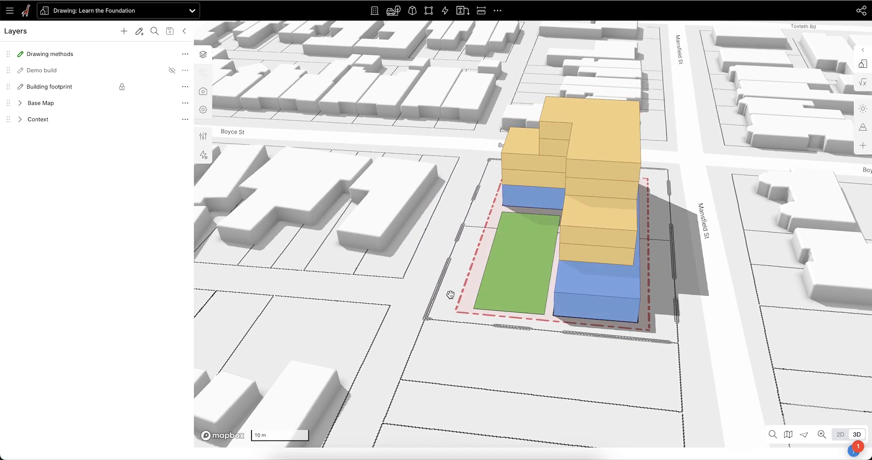
scroll(528, 268, up, 2)
right_drag(528, 269, 563, 288)
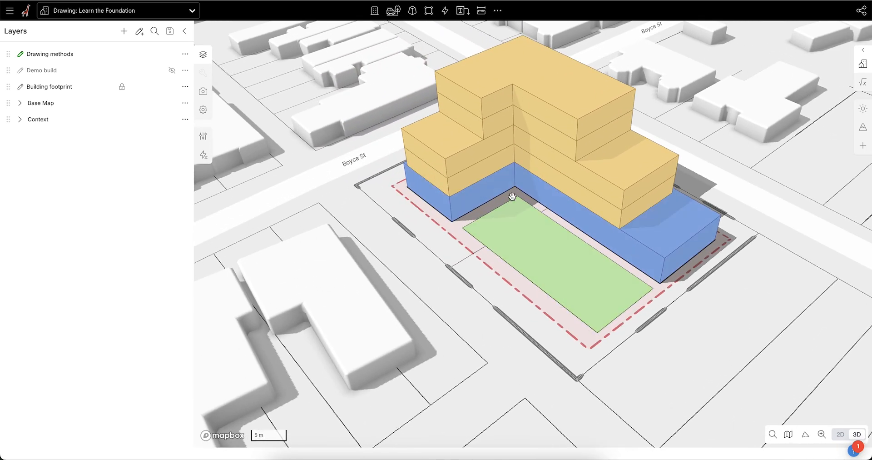
click(519, 279)
scroll(656, 232, down, 3)
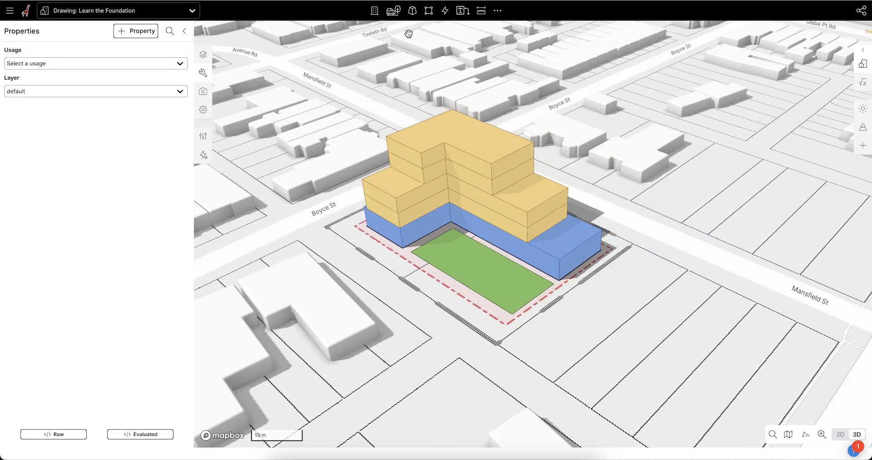
Step: Draw a Low Density Residential land use rectangle about 38.1 m by 36.3 m over the vacant lots along Wigram Rd, and view it in 3D
click(413, 12)
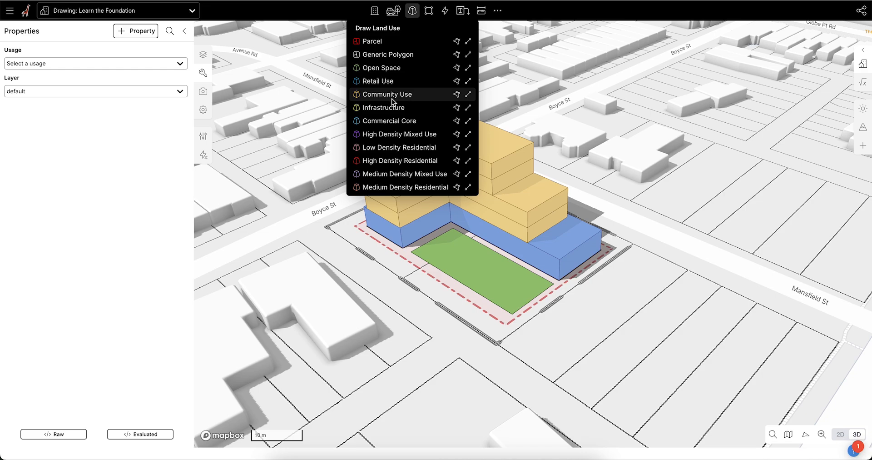
click(390, 148)
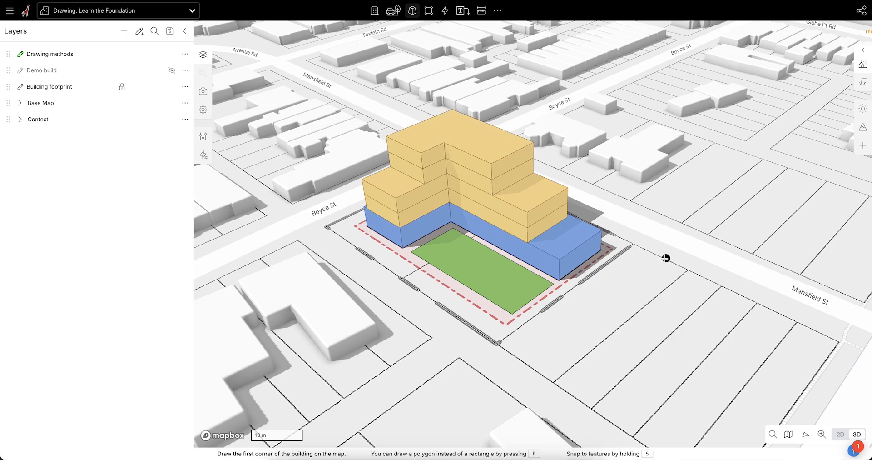
scroll(604, 180, down, 3)
key(t)
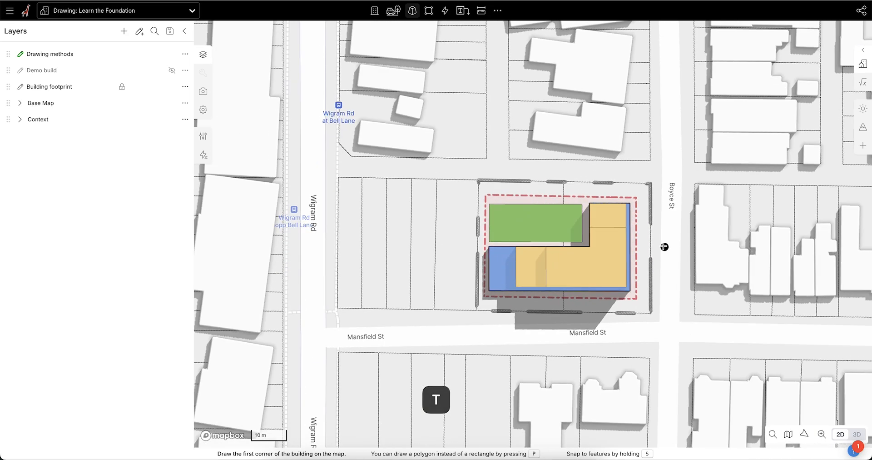
click(340, 177)
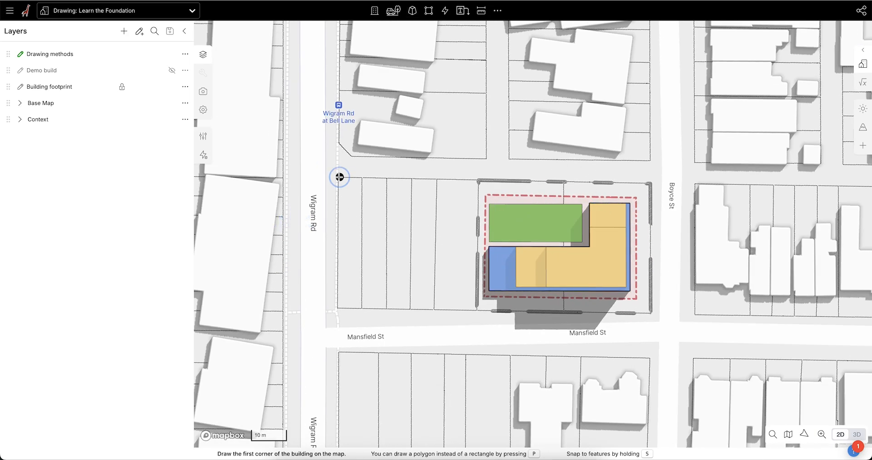
click(337, 307)
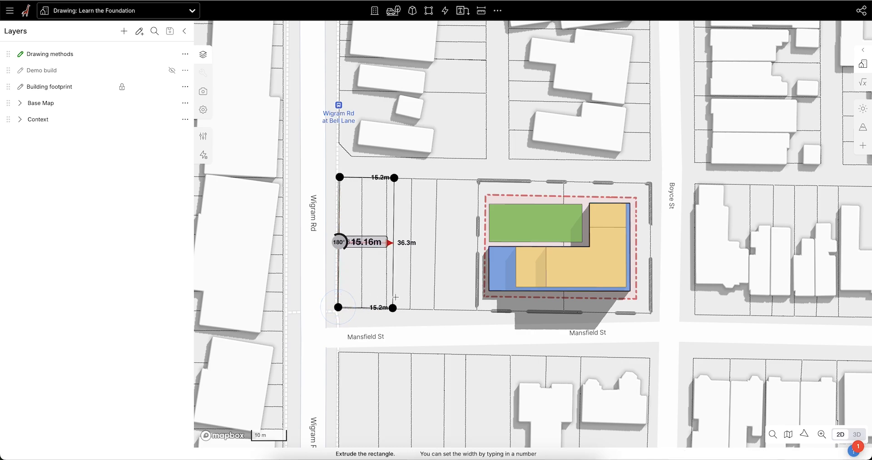
click(474, 283)
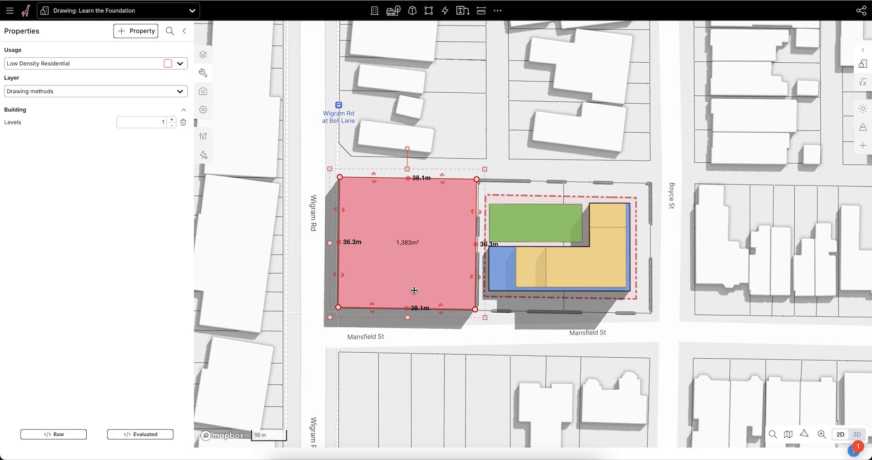
key(t)
right_drag(640, 391, 413, 140)
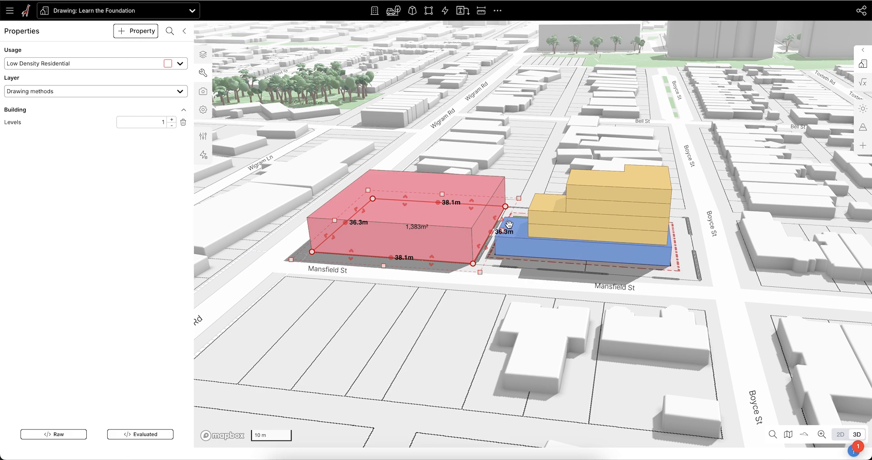
click(556, 272)
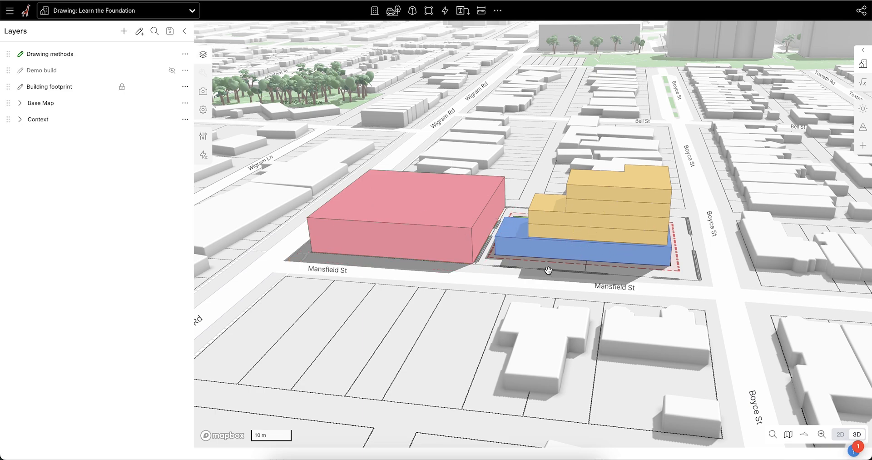
Step: Compare the properties of the Low Density Residential land use block with those of the neighbouring Retail and Residential building sections
click(424, 234)
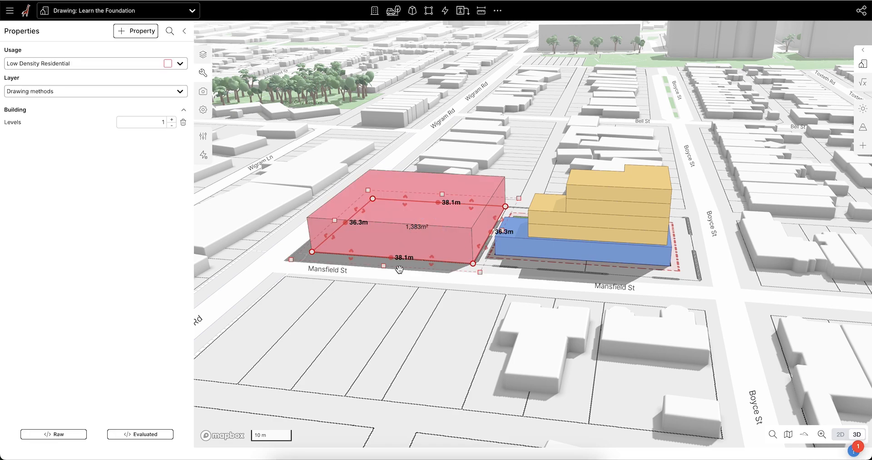
click(560, 249)
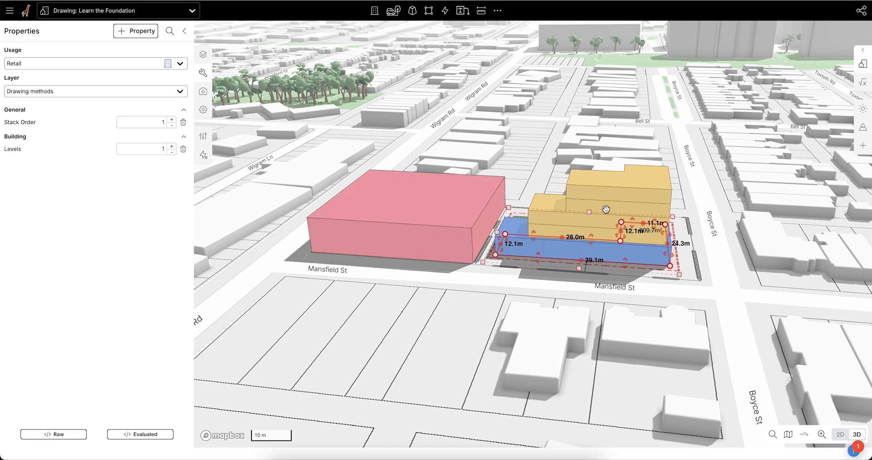
scroll(537, 233, up, 3)
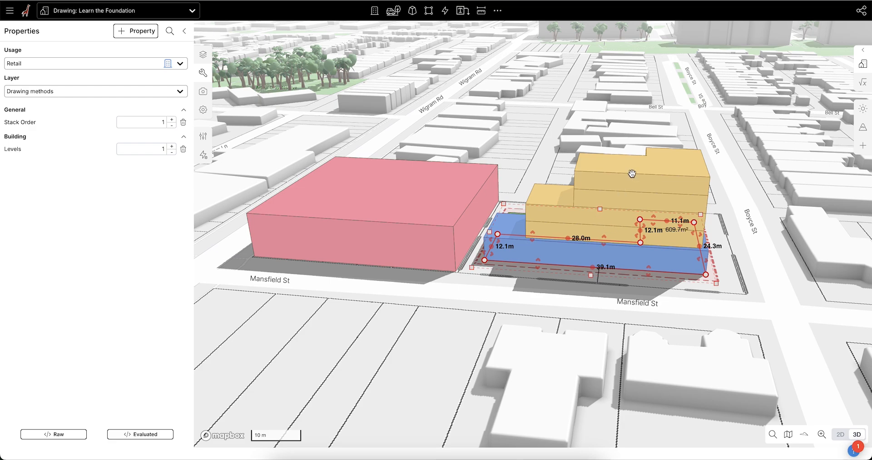
click(432, 227)
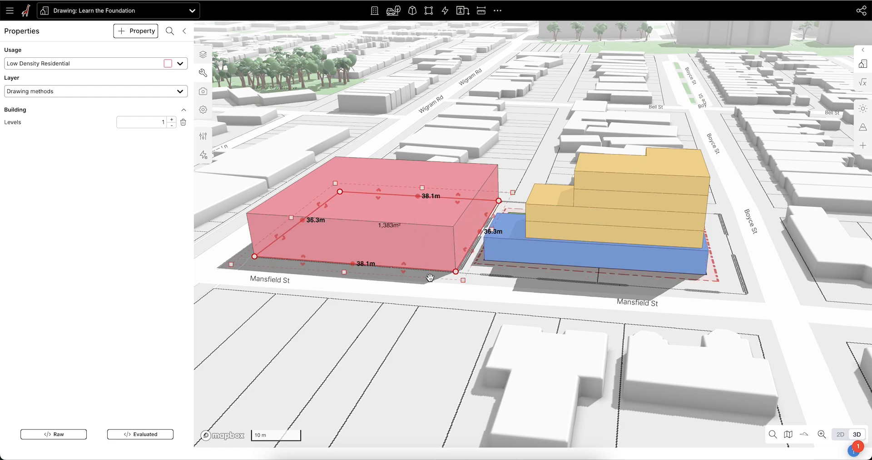
scroll(592, 294, down, 1)
right_drag(439, 300, 430, 305)
right_drag(512, 301, 479, 308)
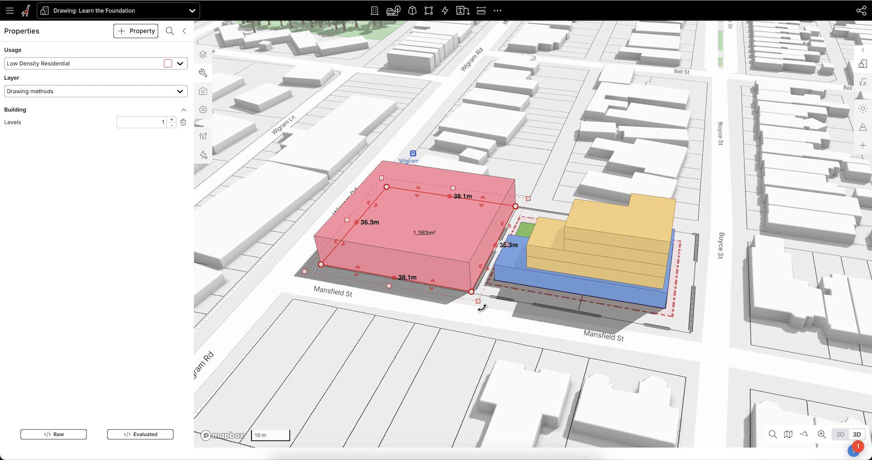
click(644, 271)
right_drag(541, 268, 620, 311)
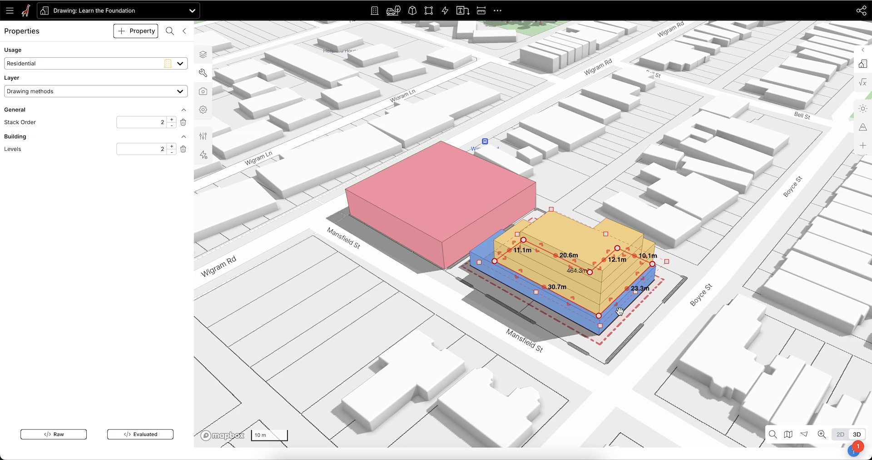
right_drag(527, 306, 580, 334)
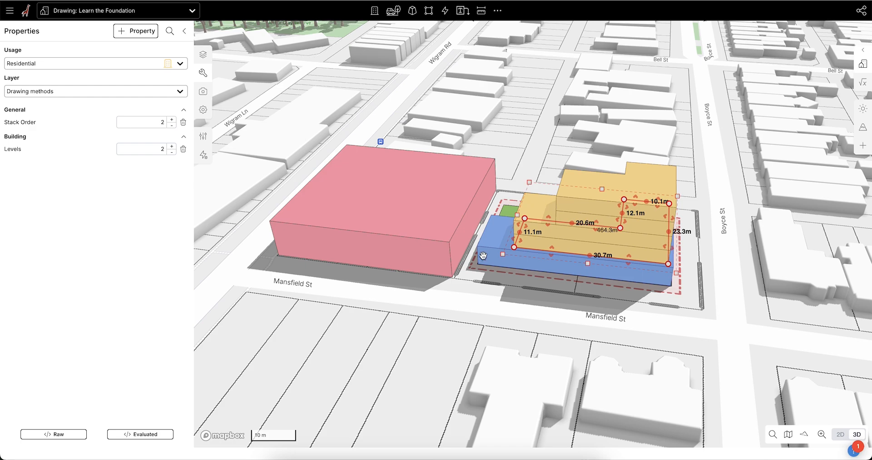
click(432, 226)
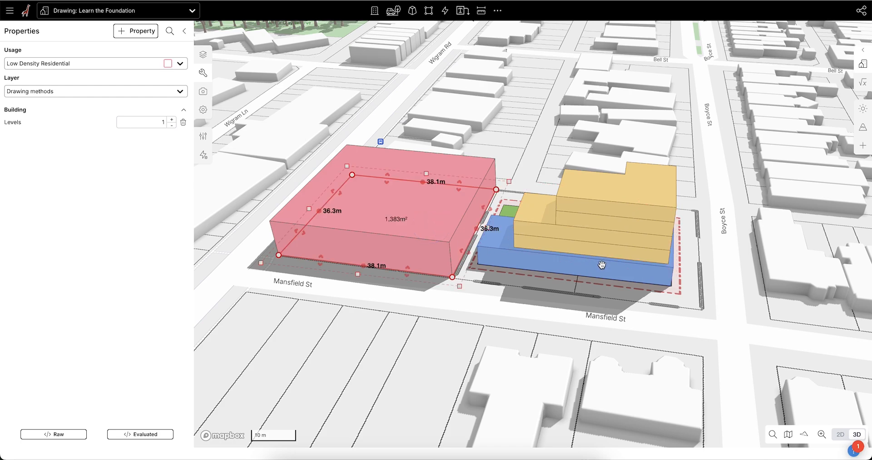
click(603, 266)
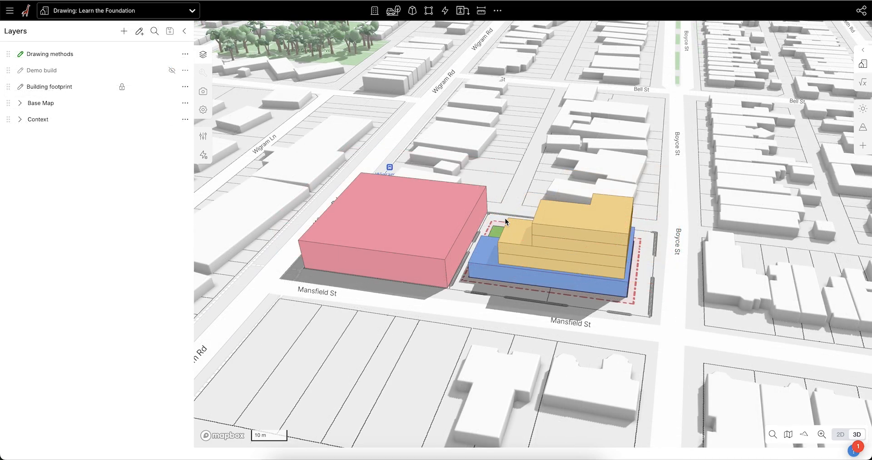
scroll(498, 207, up, 3)
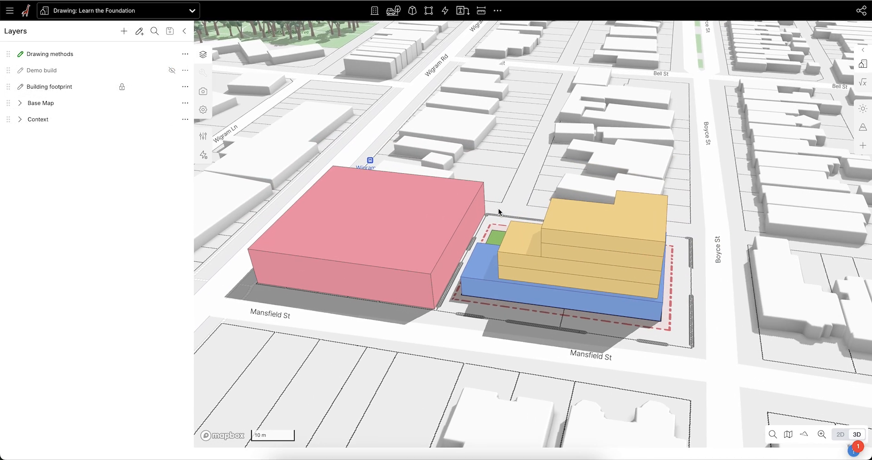
right_drag(499, 208, 487, 202)
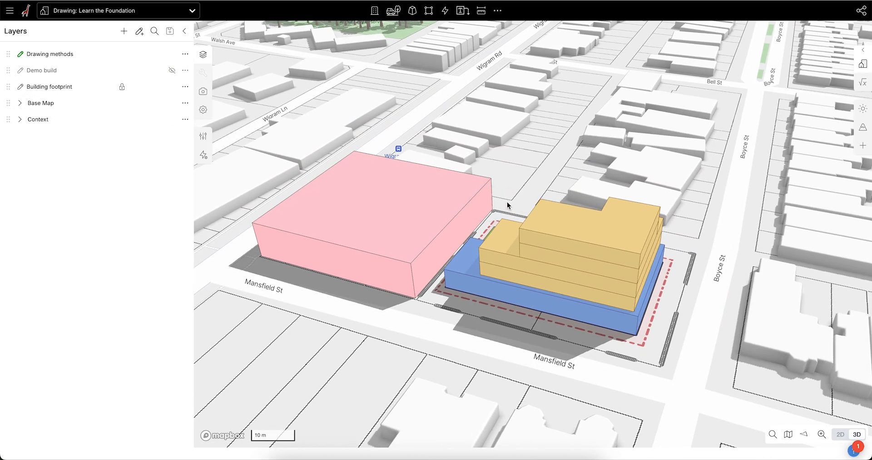